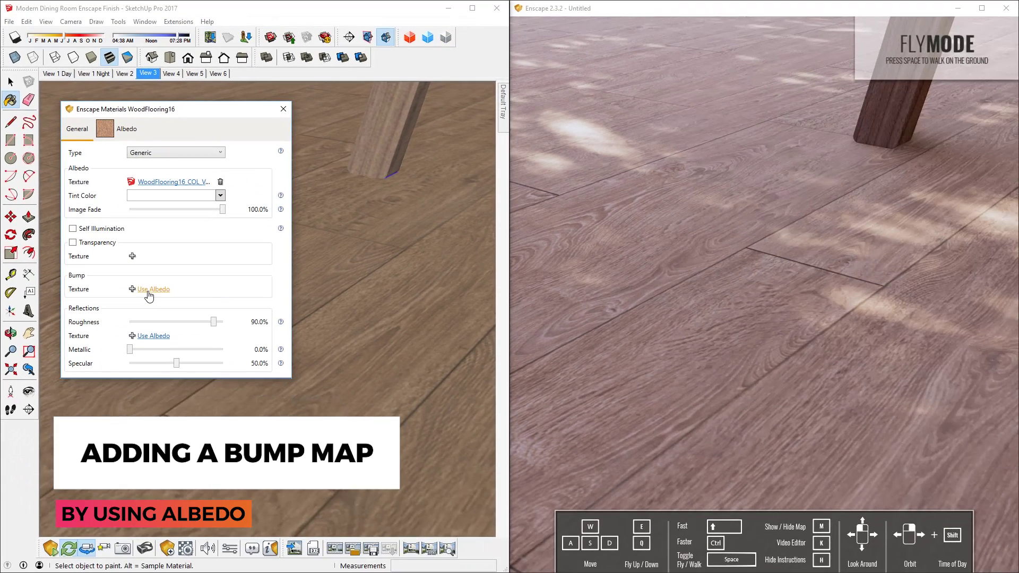
Step: Use the albedo texture as the flooring's bump map with an amount of 6.40, fading the albedo image to 0%
{"action": "left_click", "coordinate": [464, 380]}
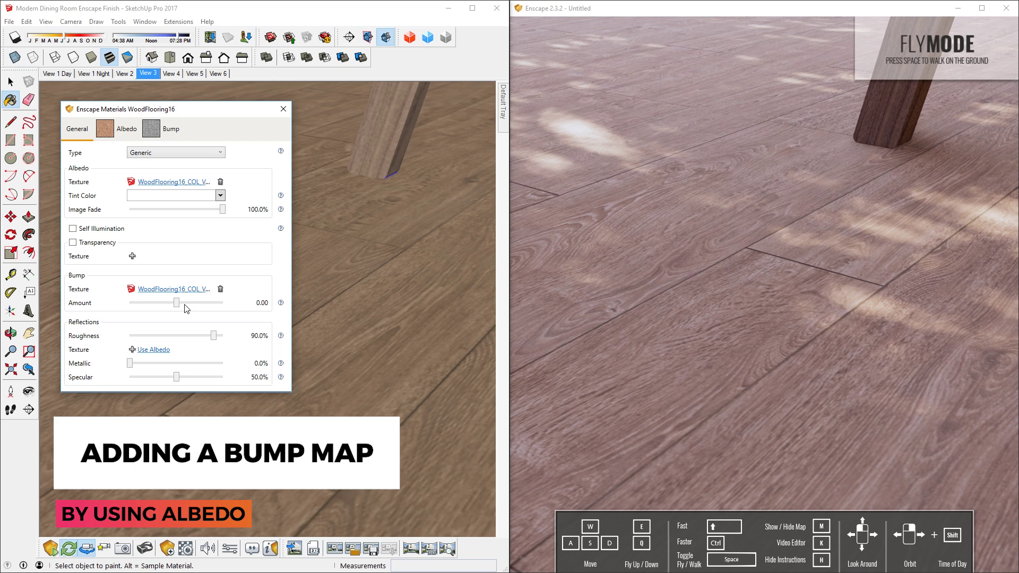
{"action": "left_click_drag", "start_coordinate": [177, 303], "coordinate": [136, 305]}
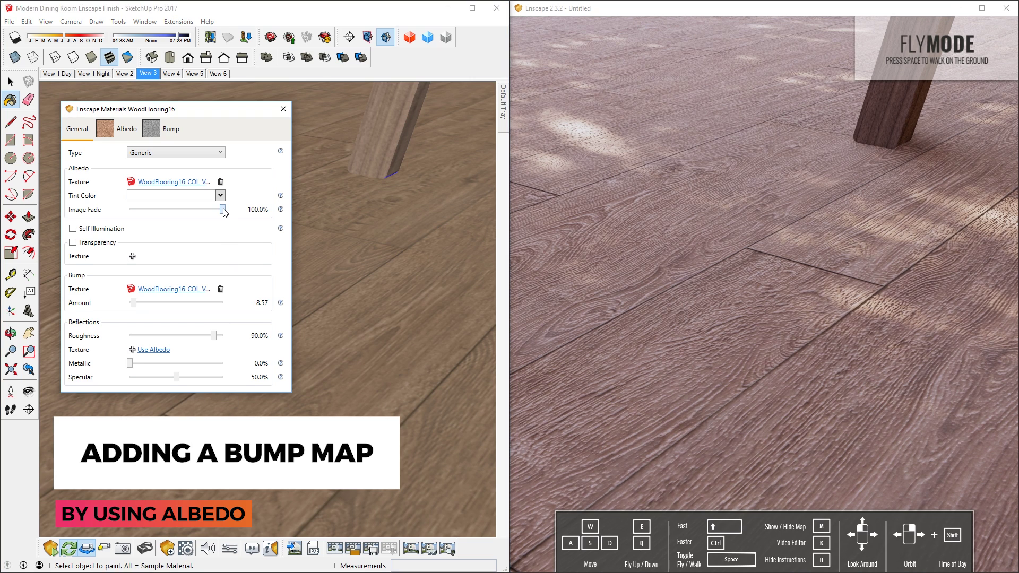
{"action": "left_click_drag", "start_coordinate": [223, 212], "coordinate": [129, 211]}
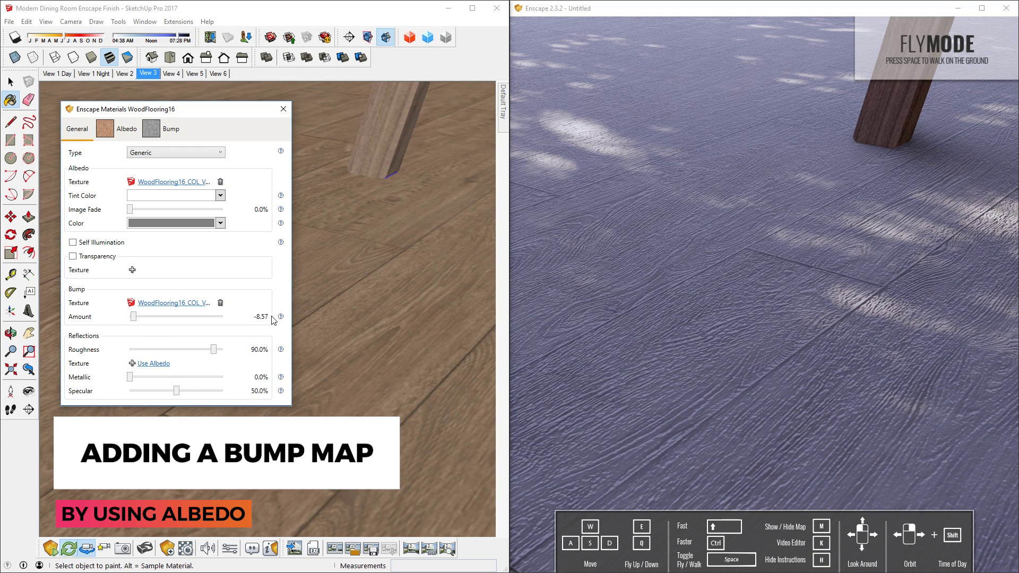
{"action": "left_click_drag", "start_coordinate": [134, 317], "coordinate": [214, 318]}
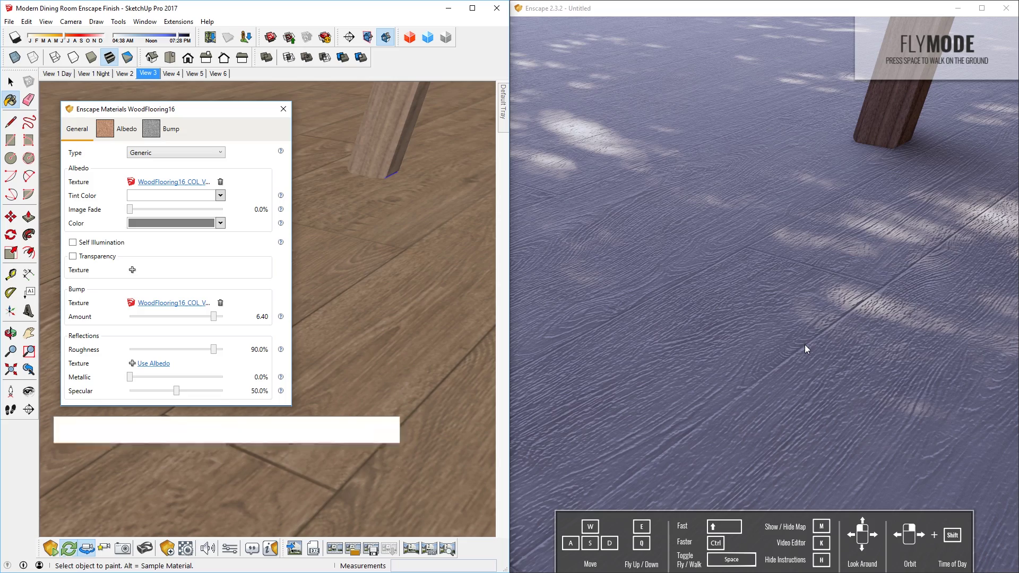
Step: Remove the albedo-based bump texture and open the file chooser for a custom bump map
{"action": "left_click", "coordinate": [220, 302]}
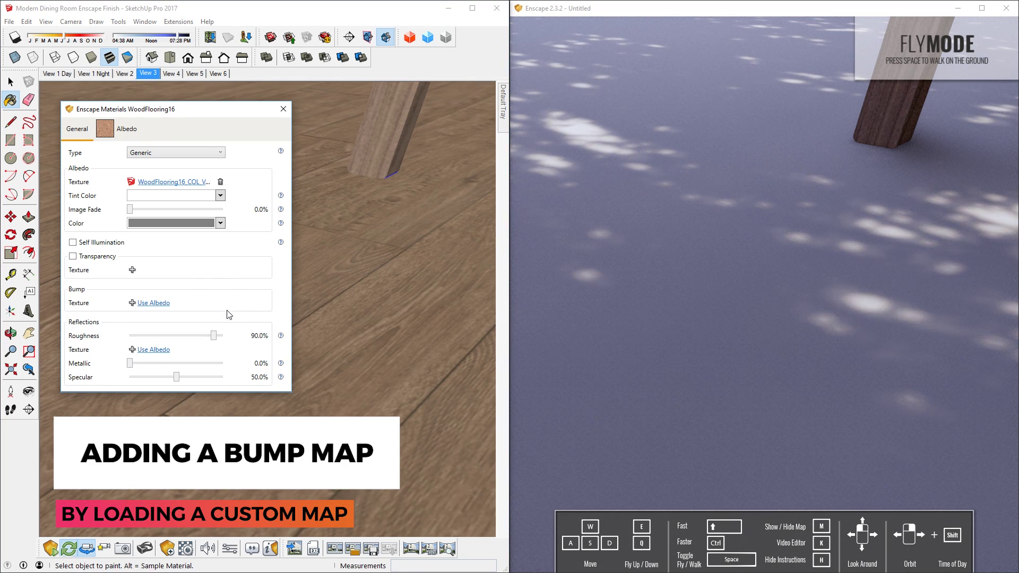
{"action": "left_click", "coordinate": [131, 302]}
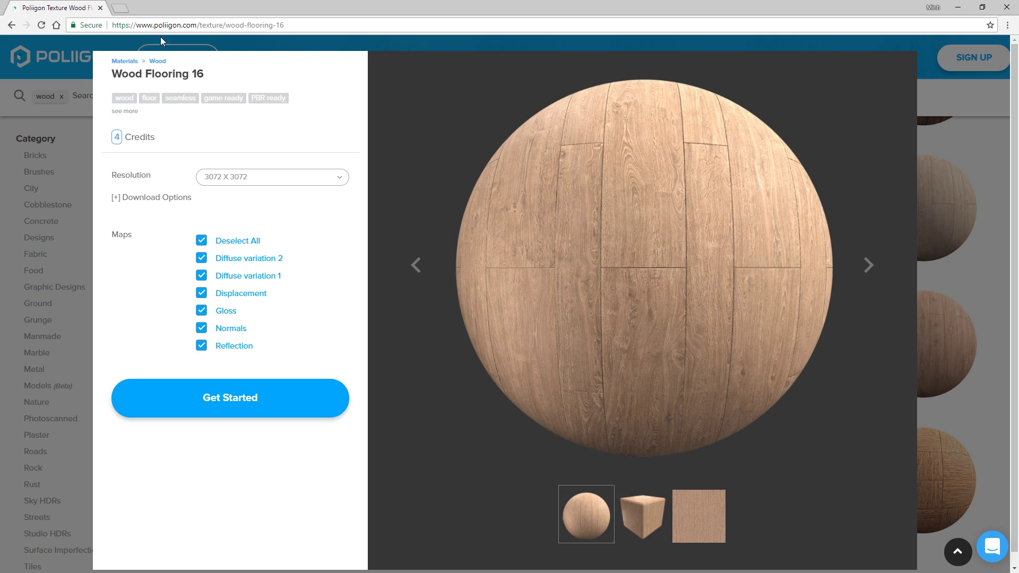
Step: In the web browser, examine the maps offered with Poliigon's Wood Flooring 16 and browse wood floor textures on other texture sites
{"action": "left_click", "coordinate": [165, 25]}
{"action": "left_click", "coordinate": [979, 231]}
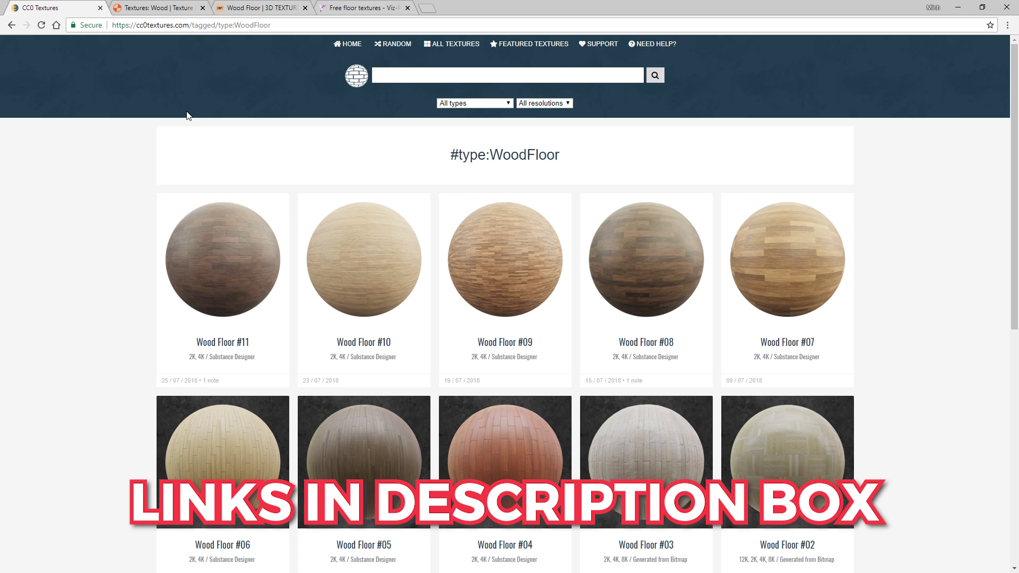
{"action": "left_click", "coordinate": [154, 6]}
{"action": "left_click", "coordinate": [254, 6]}
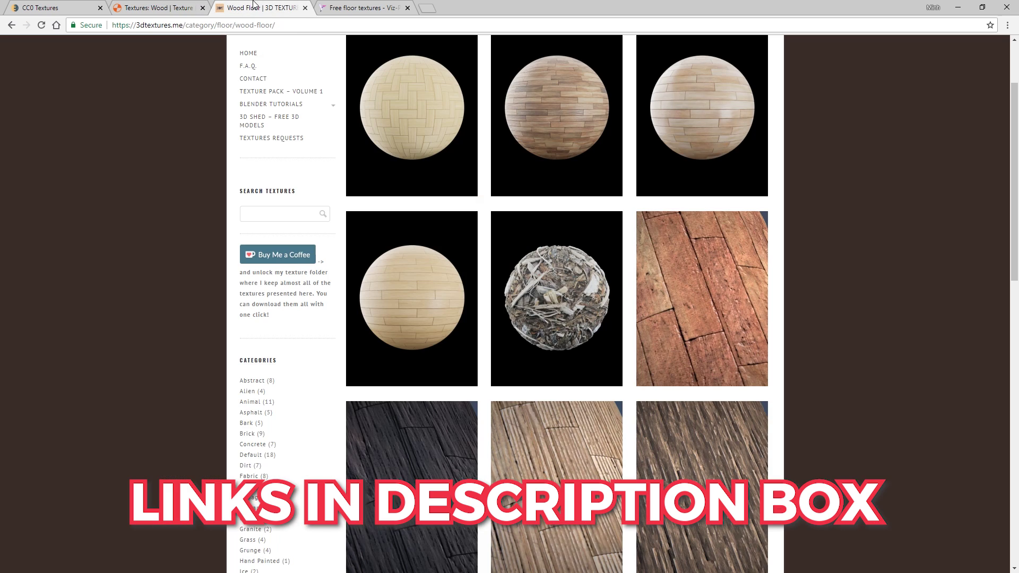
{"action": "left_click", "coordinate": [378, 8]}
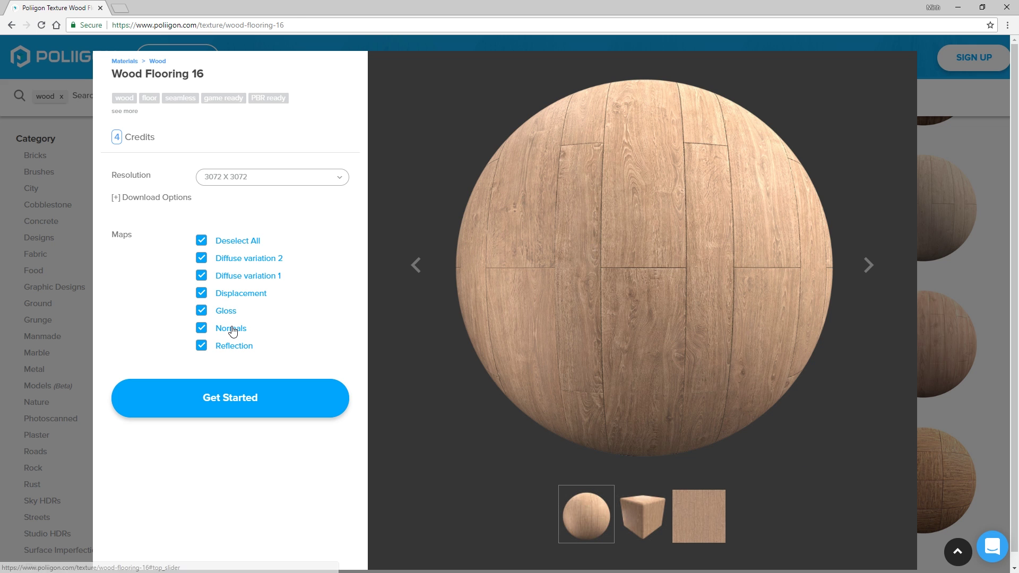
{"action": "left_click", "coordinate": [231, 329]}
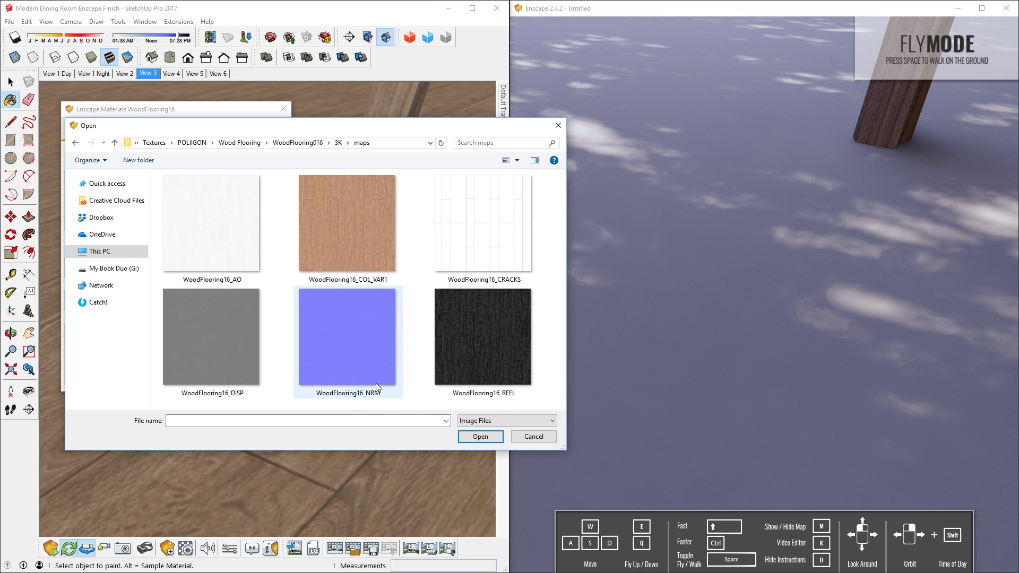
Step: Load WoodFlooring16_NRM as the flooring's bump texture and increase its bump amount
{"action": "left_click", "coordinate": [355, 330]}
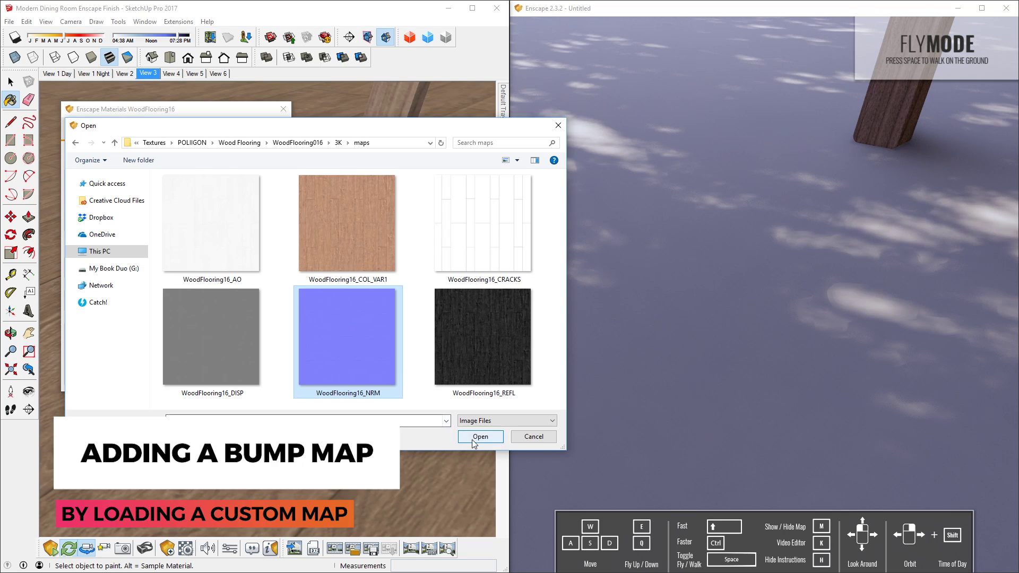
{"action": "left_click", "coordinate": [480, 438]}
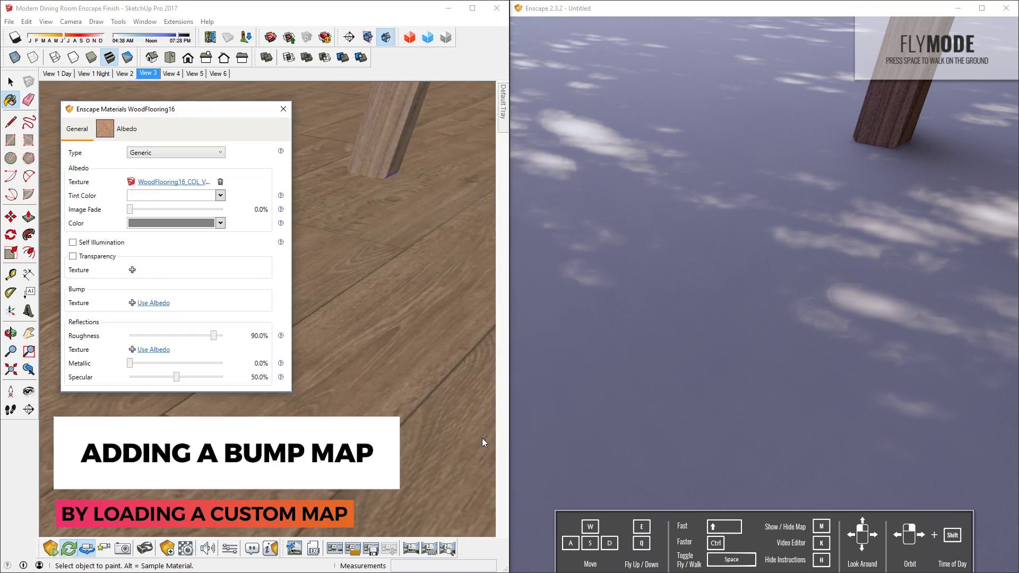
{"action": "left_click_drag", "start_coordinate": [177, 317], "coordinate": [210, 318]}
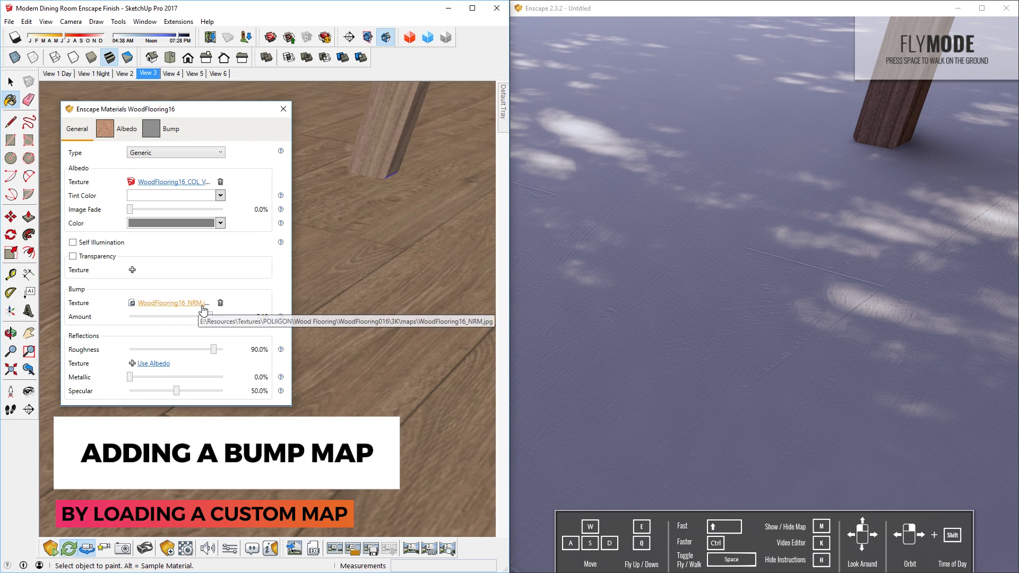
Step: Replace the normal map with the albedo texture as bump at an amount of 4.70, and restore Image Fade to 100%
{"action": "left_click", "coordinate": [220, 302]}
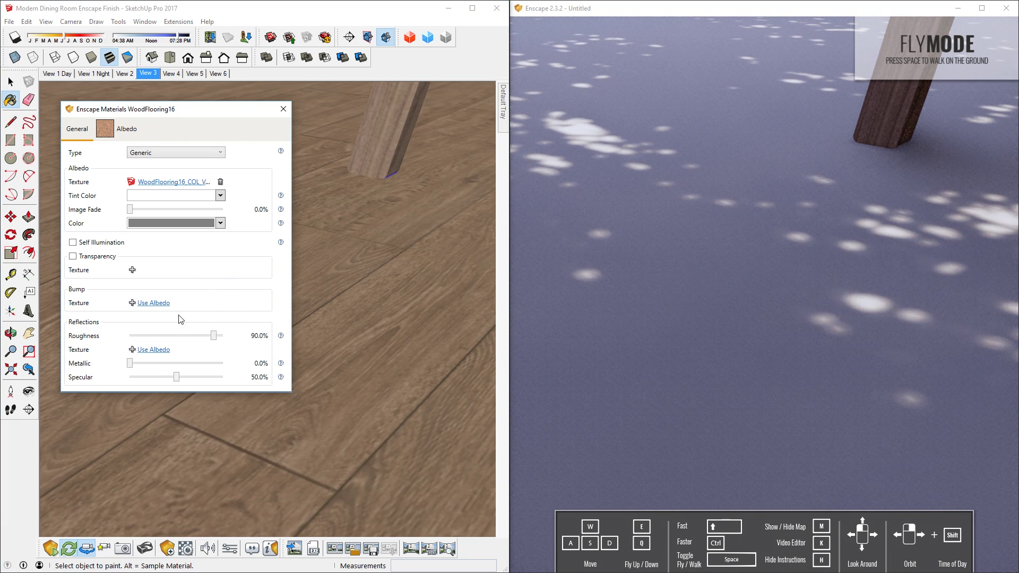
{"action": "left_click", "coordinate": [161, 305]}
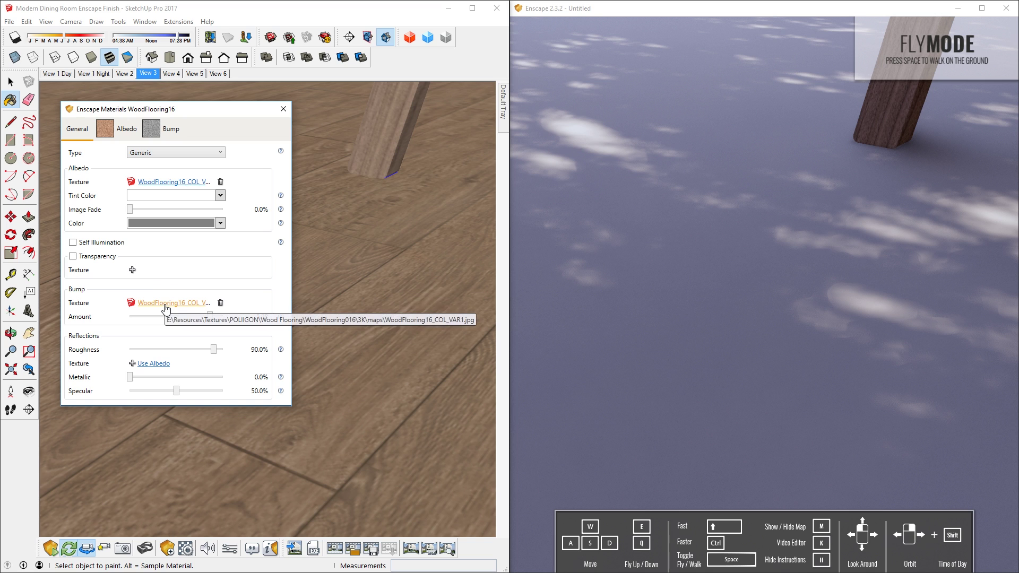
{"action": "left_click_drag", "start_coordinate": [210, 318], "coordinate": [208, 318]}
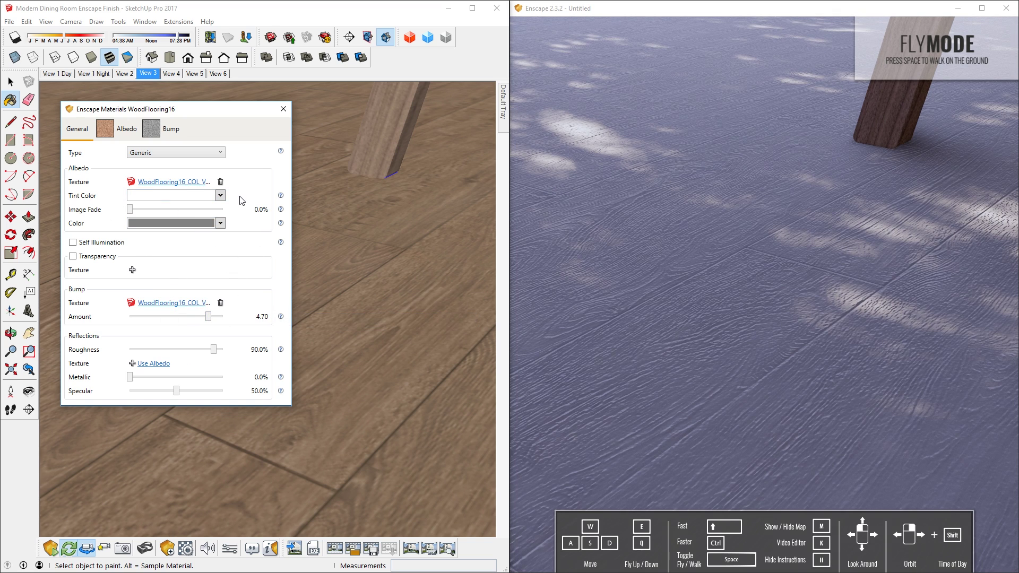
{"action": "left_click_drag", "start_coordinate": [135, 212], "coordinate": [237, 214]}
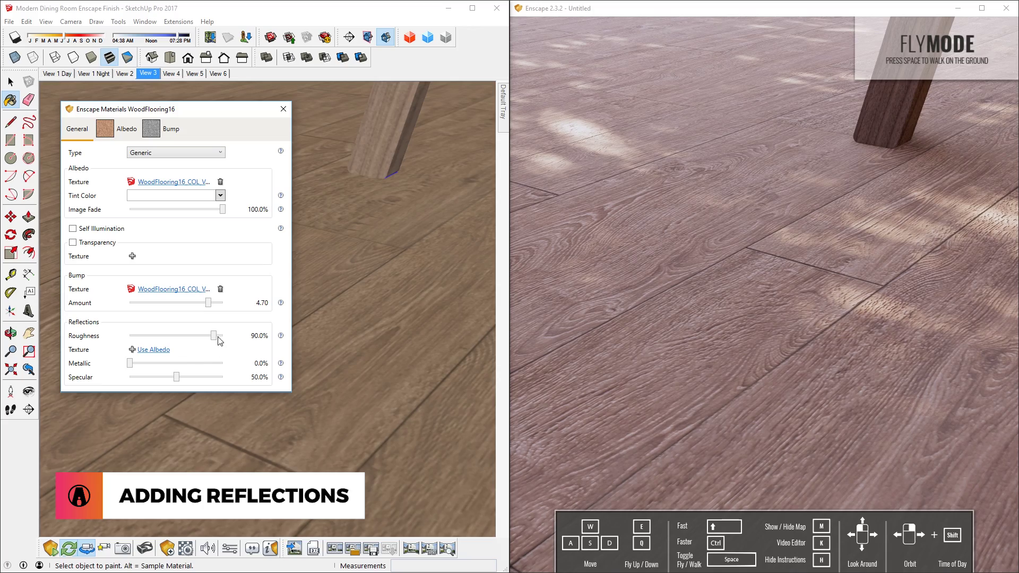
Step: Lower the flooring's roughness, checking the reflections toward the far edge of the floor, and settle on 11.4%
{"action": "left_click_drag", "start_coordinate": [215, 339], "coordinate": [129, 339]}
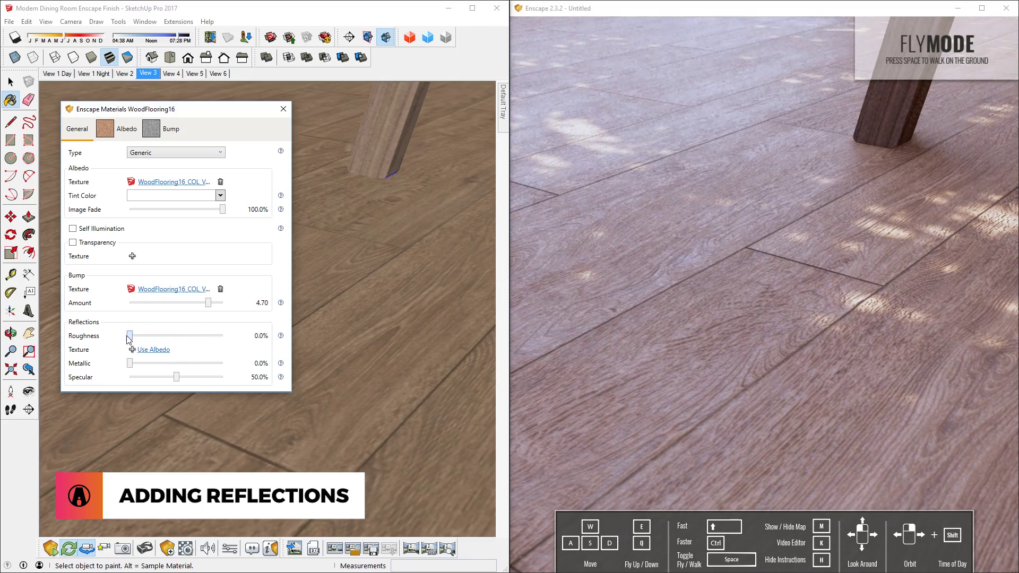
{"action": "left_click", "coordinate": [28, 392]}
{"action": "left_click_drag", "start_coordinate": [330, 254], "coordinate": [330, 181]}
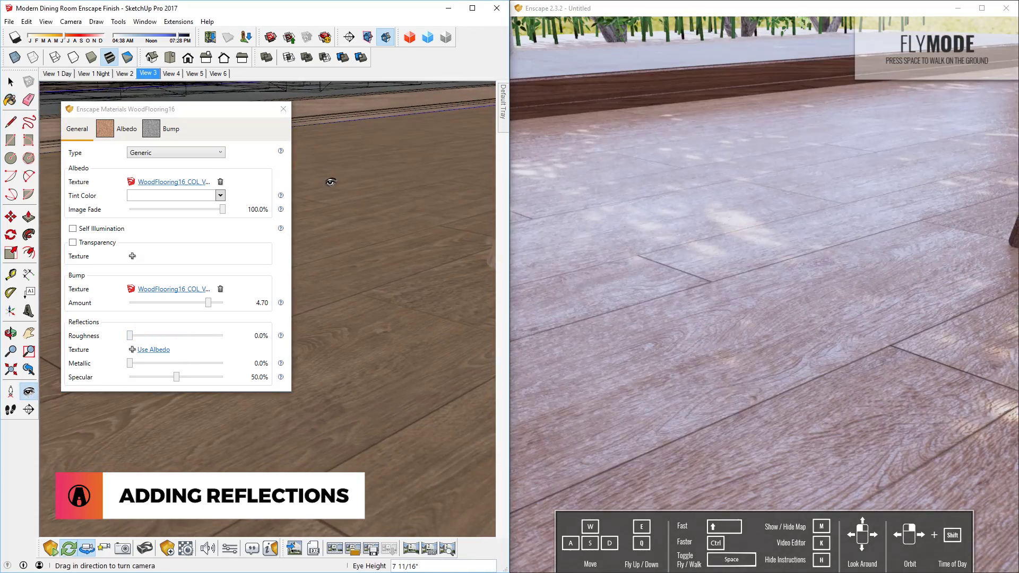
{"action": "mouse_move", "coordinate": [129, 335]}
{"action": "left_mouse_down"}
{"action": "mouse_move", "coordinate": [222, 336]}
{"action": "mouse_move", "coordinate": [141, 341]}
{"action": "left_mouse_up"}
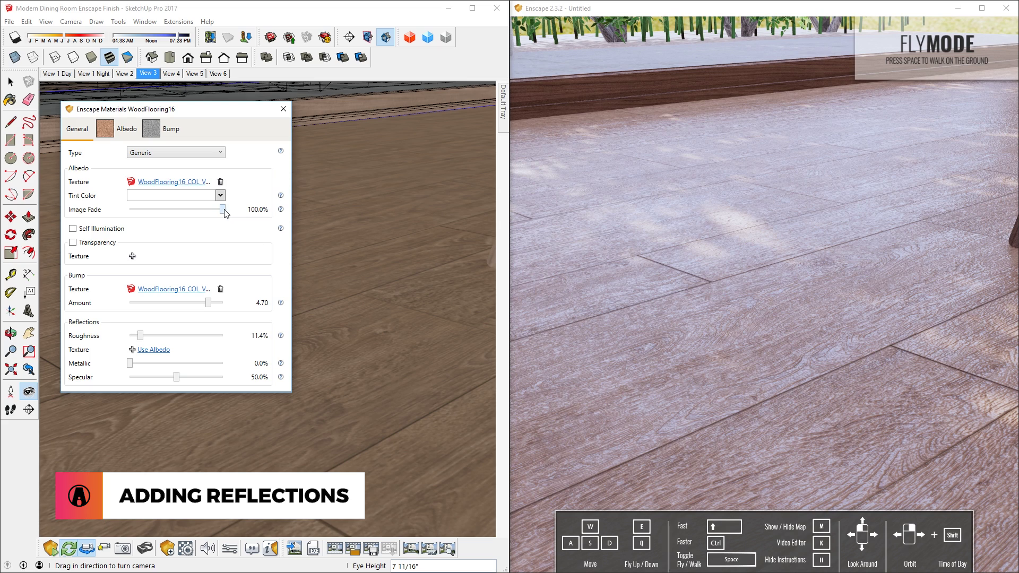
Step: Set the flooring's Image Fade to 0% and its bump amount to 0.00 to isolate the reflections
{"action": "left_click_drag", "start_coordinate": [224, 210], "coordinate": [111, 222]}
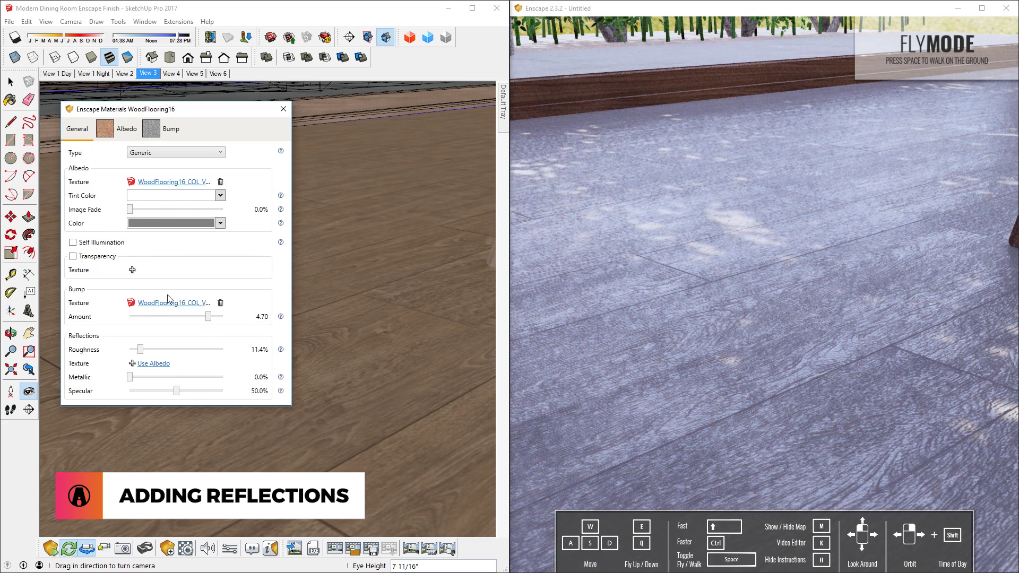
{"action": "left_click_drag", "start_coordinate": [209, 315], "coordinate": [176, 317]}
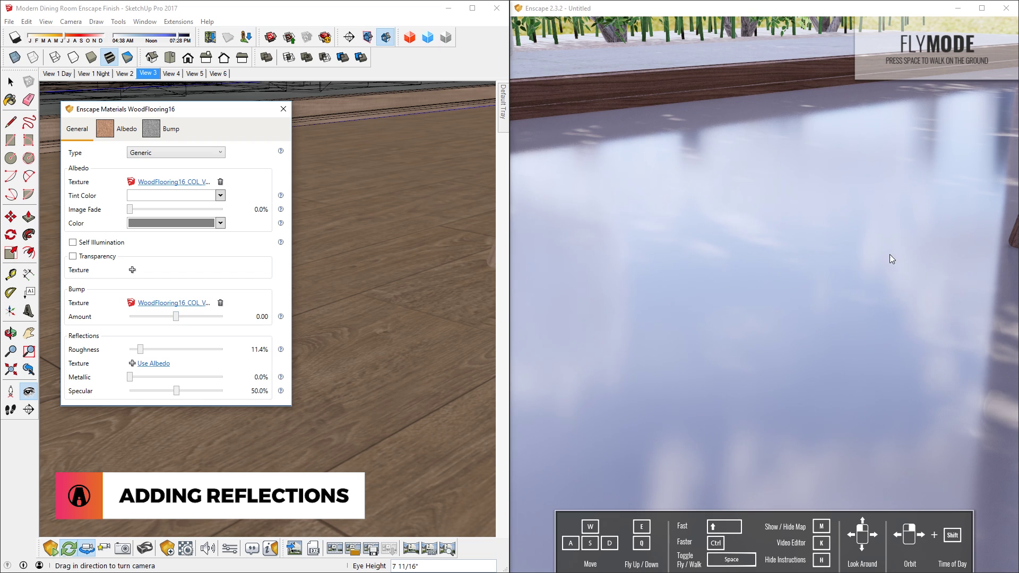
Step: Use the albedo texture as the flooring's roughness map and reduce the map's brightness to 59%
{"action": "left_click", "coordinate": [153, 363]}
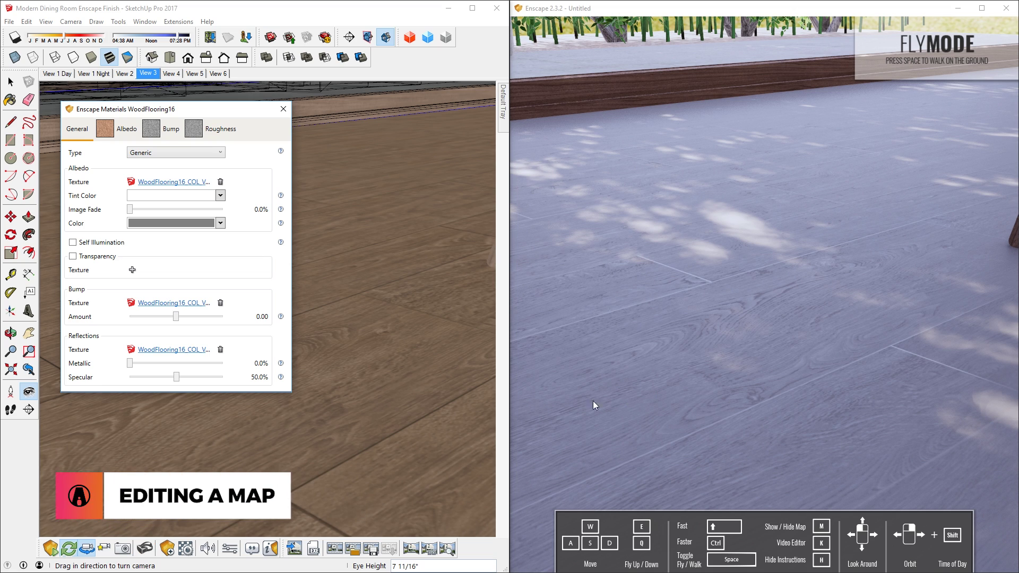
{"action": "left_click", "coordinate": [174, 350]}
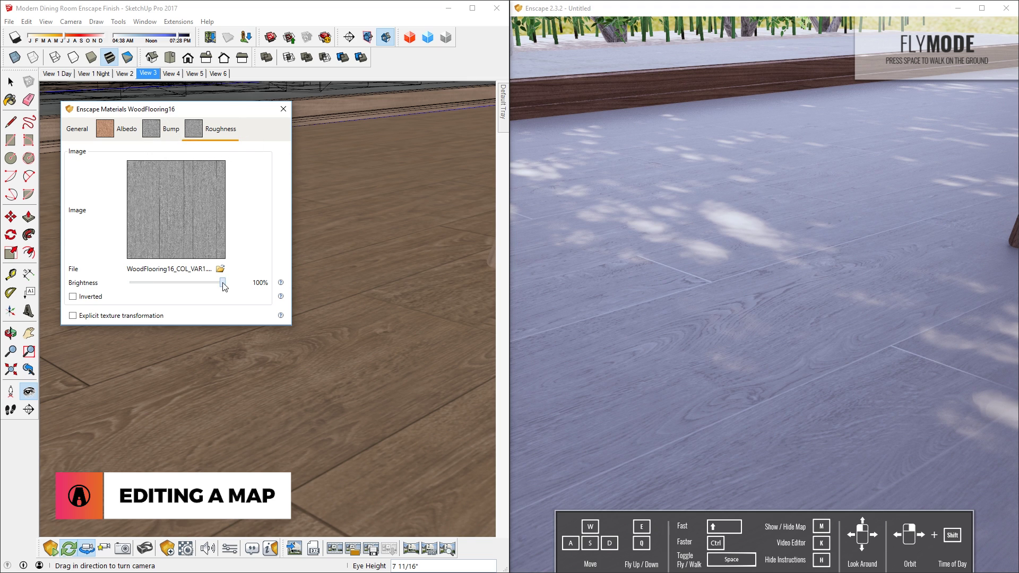
{"action": "left_click_drag", "start_coordinate": [223, 285], "coordinate": [181, 285]}
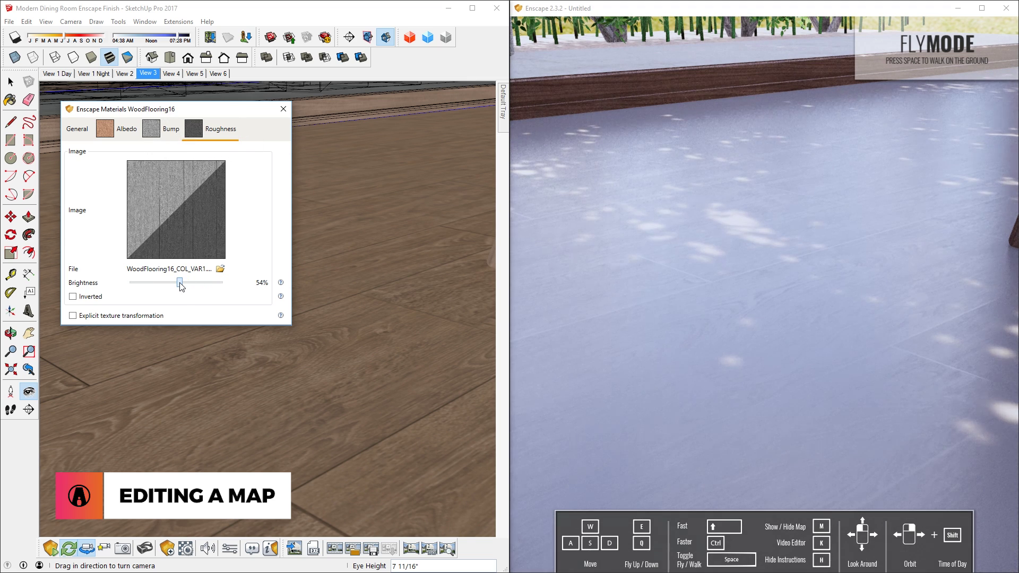
{"action": "left_click", "coordinate": [134, 284]}
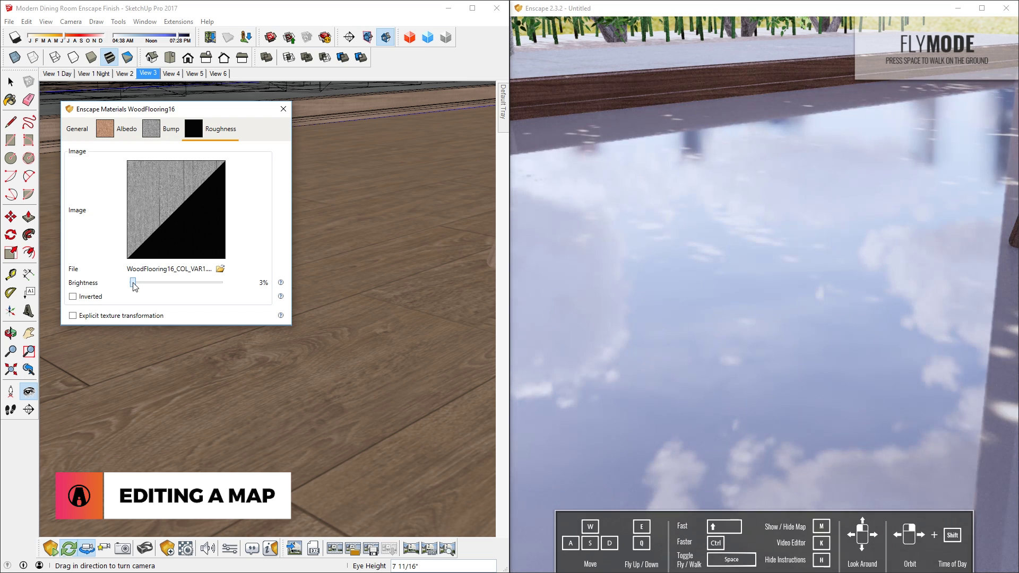
{"action": "left_click_drag", "start_coordinate": [133, 286], "coordinate": [173, 287]}
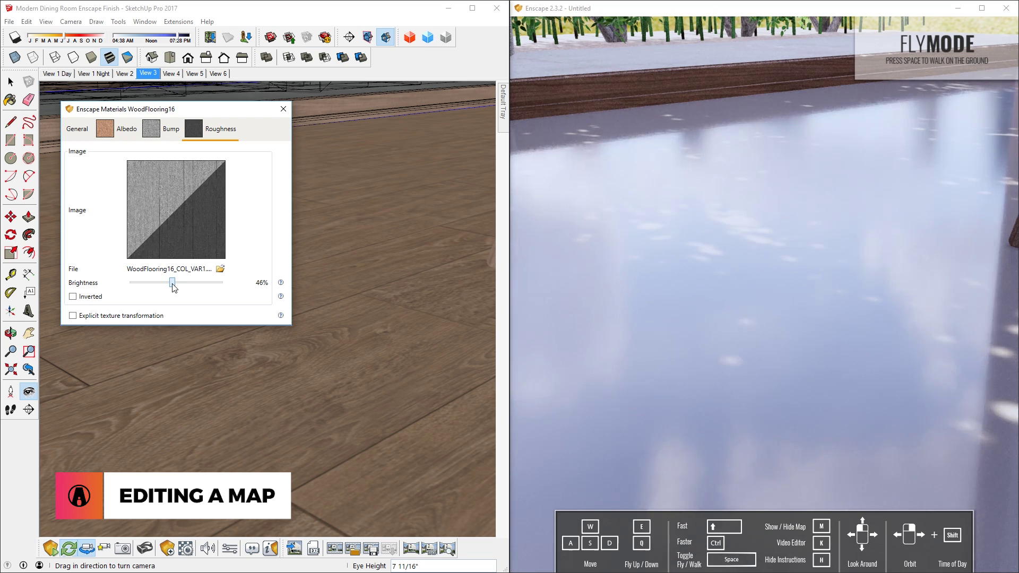
{"action": "left_click", "coordinate": [186, 284]}
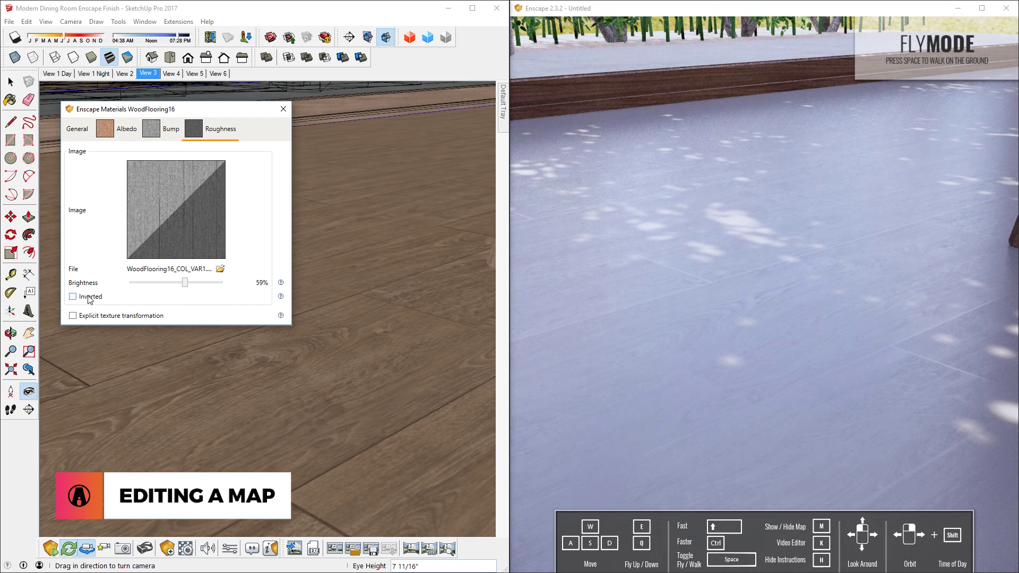
Step: Try the roughness map inverted and at 100% brightness, returning it to non-inverted at 59%
{"action": "left_click", "coordinate": [91, 297]}
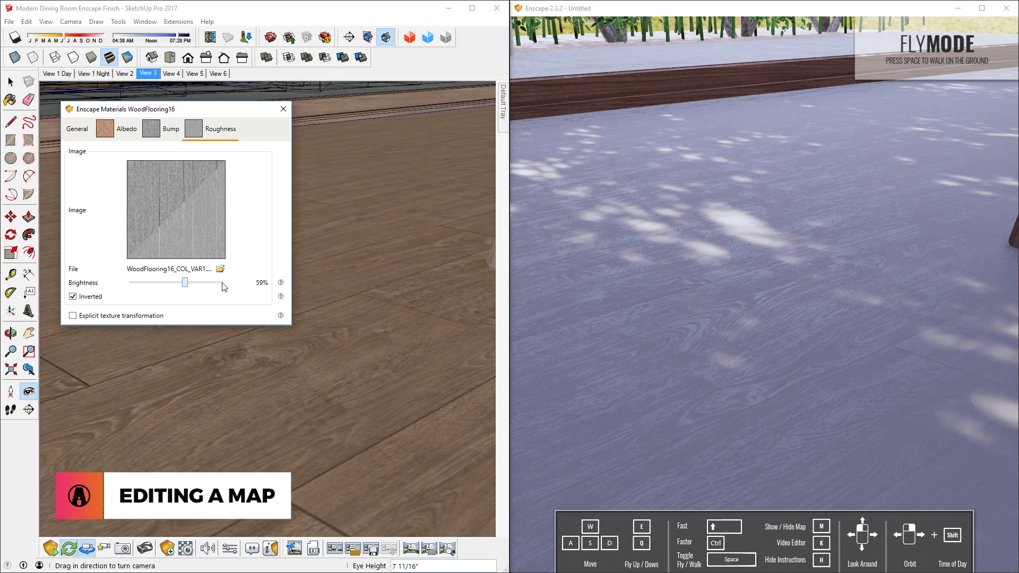
{"action": "left_click_drag", "start_coordinate": [186, 284], "coordinate": [225, 286]}
{"action": "left_click", "coordinate": [73, 297]}
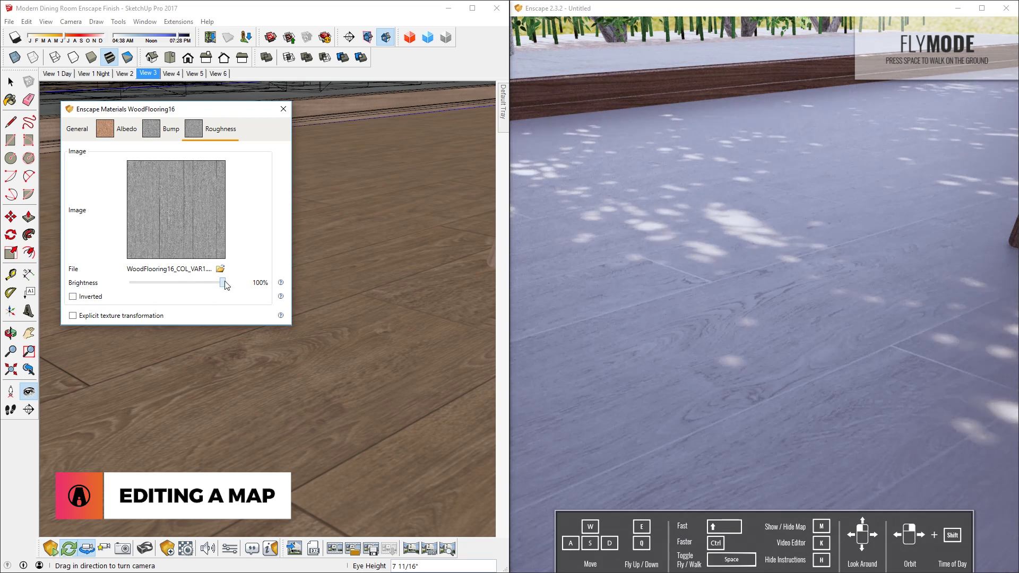
{"action": "left_click", "coordinate": [186, 285]}
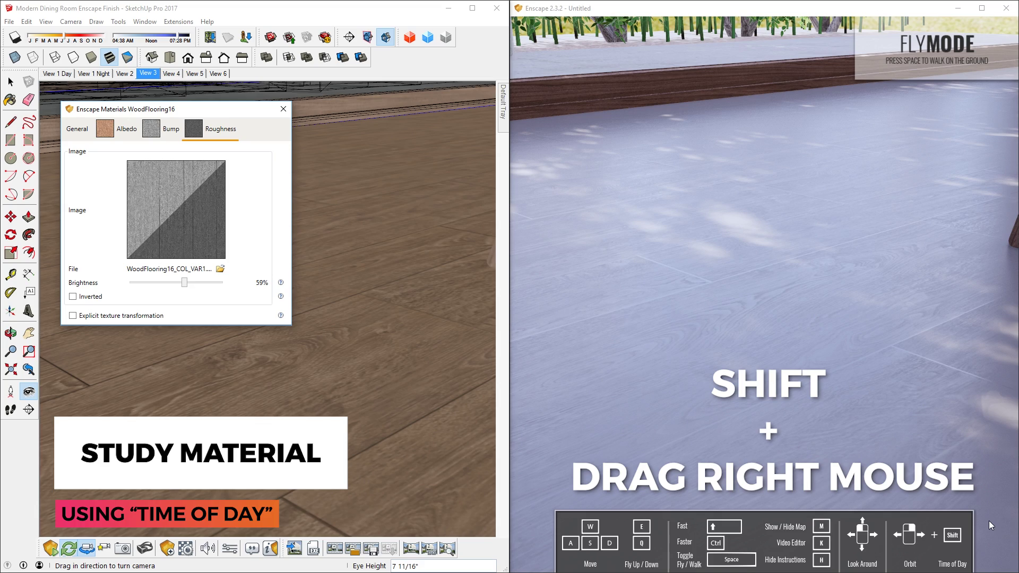
Step: Shift the time of day in the Enscape render view to study the floor's reflections under different sunlight
{"action": "right_click_drag", "start_coordinate": [763, 240], "coordinate": [738, 248], "text": "shift"}
{"action": "right_click_drag", "start_coordinate": [816, 244], "coordinate": [780, 244], "text": "shift"}
Step: Set the roughness map's brightness to 100% and turn on Inverted
{"action": "left_click", "coordinate": [220, 128]}
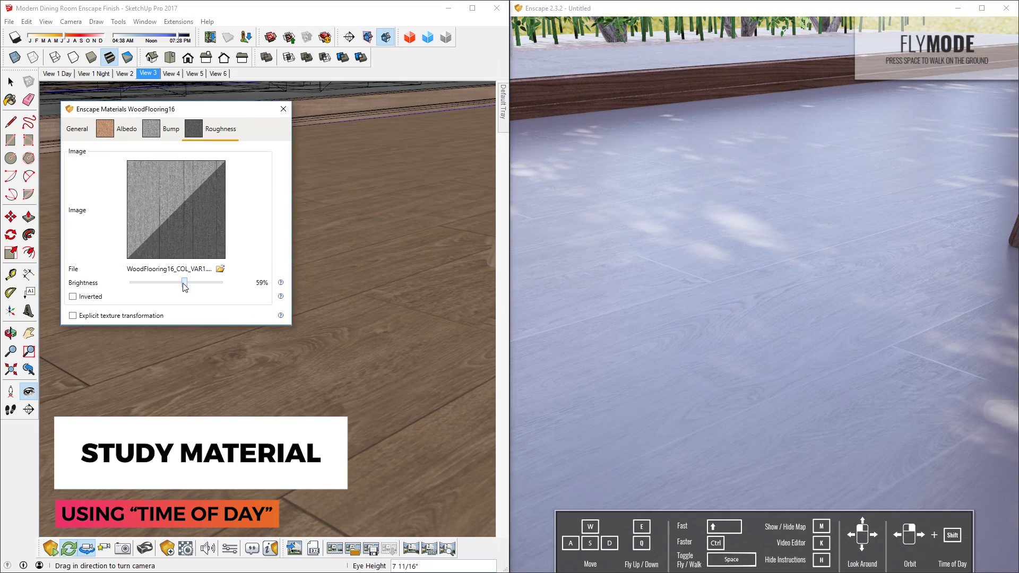
{"action": "left_click_drag", "start_coordinate": [184, 285], "coordinate": [225, 287]}
{"action": "left_click", "coordinate": [73, 296]}
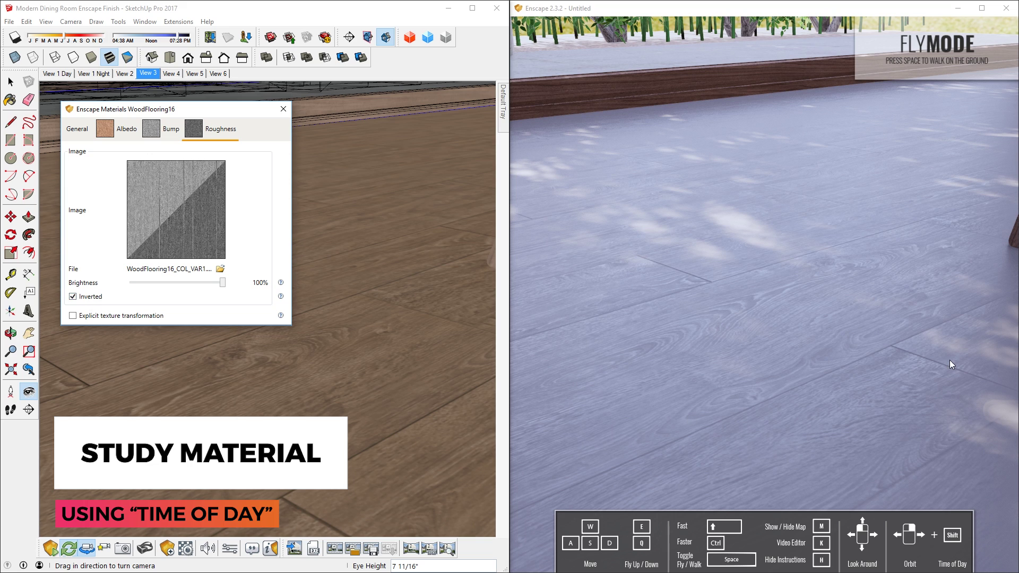
Step: Set the flooring's bump amount to 1.18 in the general material settings
{"action": "left_click", "coordinate": [77, 129]}
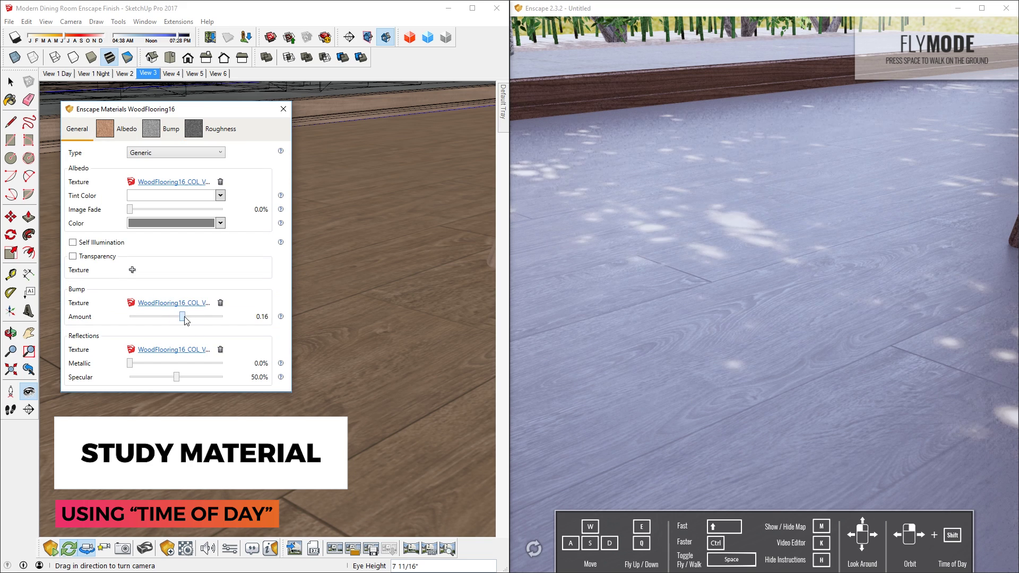
{"action": "left_click_drag", "start_coordinate": [182, 317], "coordinate": [193, 317]}
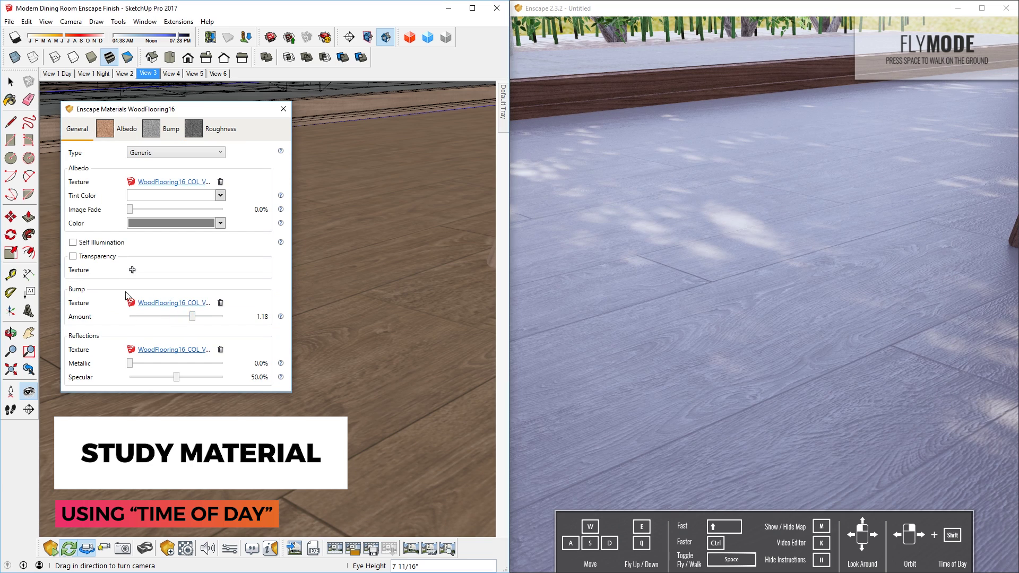
Step: Set the flooring's albedo image fade to 100% and shift the time of day in the Enscape render view
{"action": "left_click_drag", "start_coordinate": [130, 212], "coordinate": [225, 210]}
{"action": "mouse_move", "coordinate": [404, 339]}
{"action": "middle_mouse_down"}
{"action": "mouse_move", "coordinate": [438, 369]}
{"action": "mouse_move", "coordinate": [329, 395]}
{"action": "mouse_move", "coordinate": [155, 396]}
{"action": "mouse_move", "coordinate": [368, 405]}
{"action": "mouse_move", "coordinate": [379, 391]}
{"action": "middle_mouse_up"}
{"action": "mouse_move", "coordinate": [911, 411]}
{"action": "right_mouse_down", "text": "shift"}
{"action": "mouse_move", "coordinate": [827, 411]}
{"action": "mouse_move", "coordinate": [859, 412]}
{"action": "mouse_move", "coordinate": [777, 427]}
{"action": "mouse_move", "coordinate": [699, 418]}
{"action": "right_mouse_up", "text": "shift"}
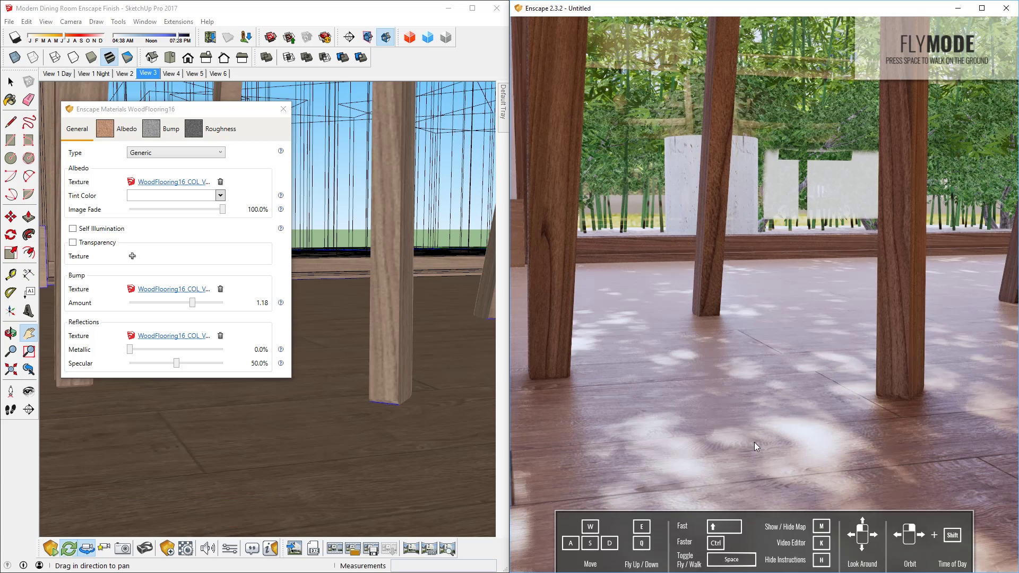
Step: Try a black tint color on the WoodFlooring16 albedo texture
{"action": "left_click", "coordinate": [151, 196]}
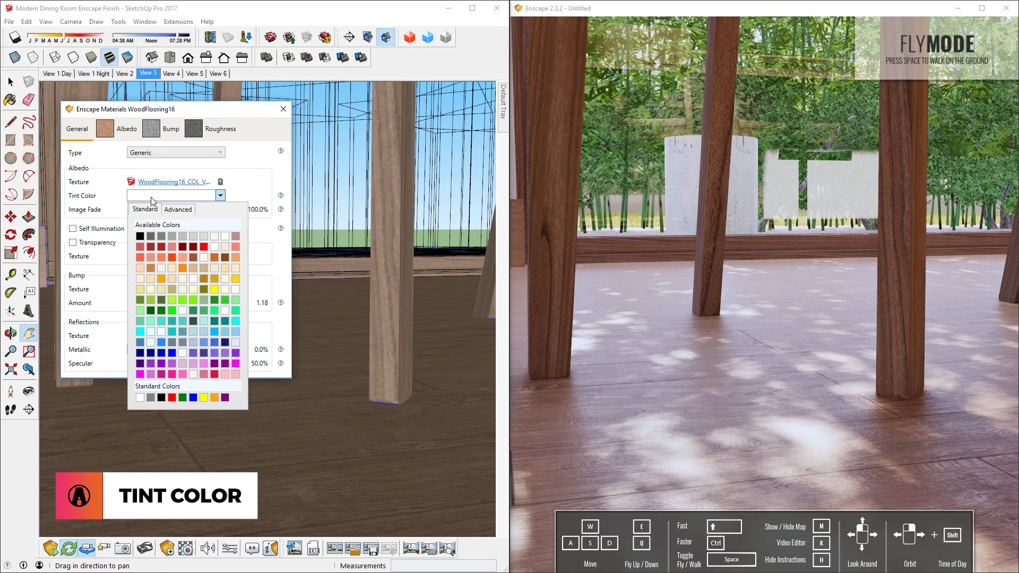
{"action": "left_click", "coordinate": [140, 236]}
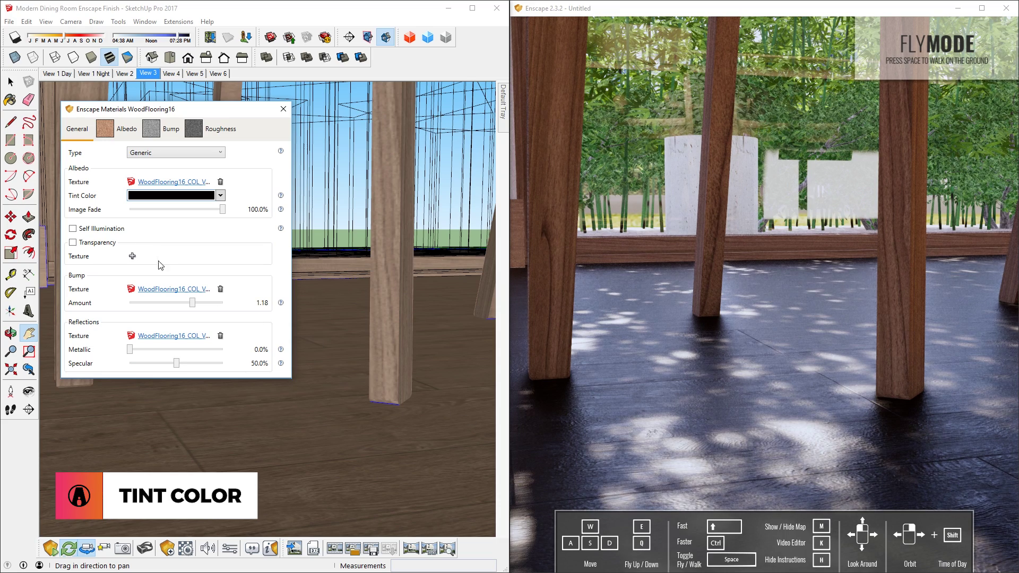
{"action": "left_click", "coordinate": [159, 196]}
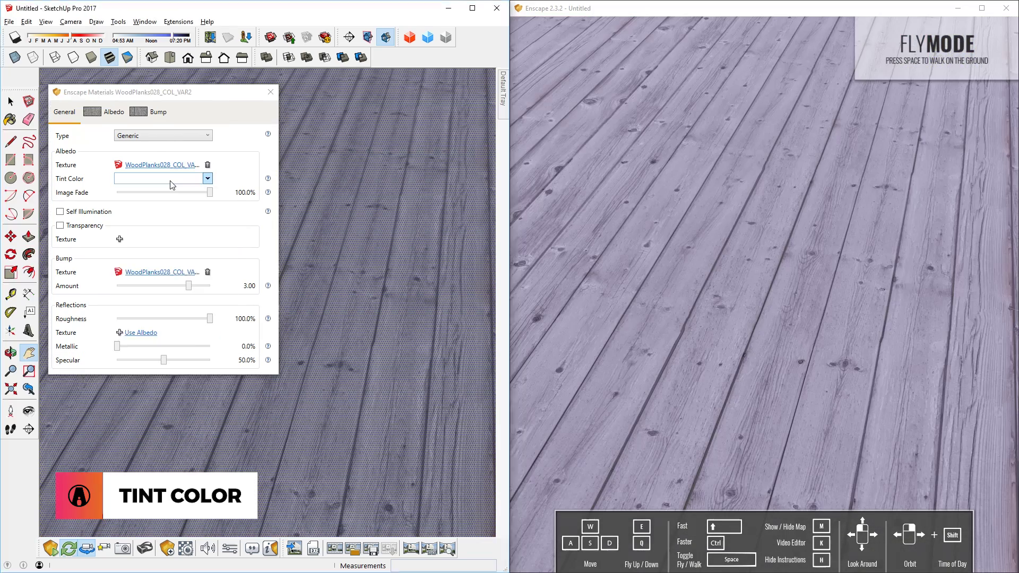
Step: Try several tint colors on the WoodPlanks028_COL_VAR2 material, going through brown and orange shades to a khaki
{"action": "left_click", "coordinate": [170, 179]}
{"action": "left_click", "coordinate": [138, 251]}
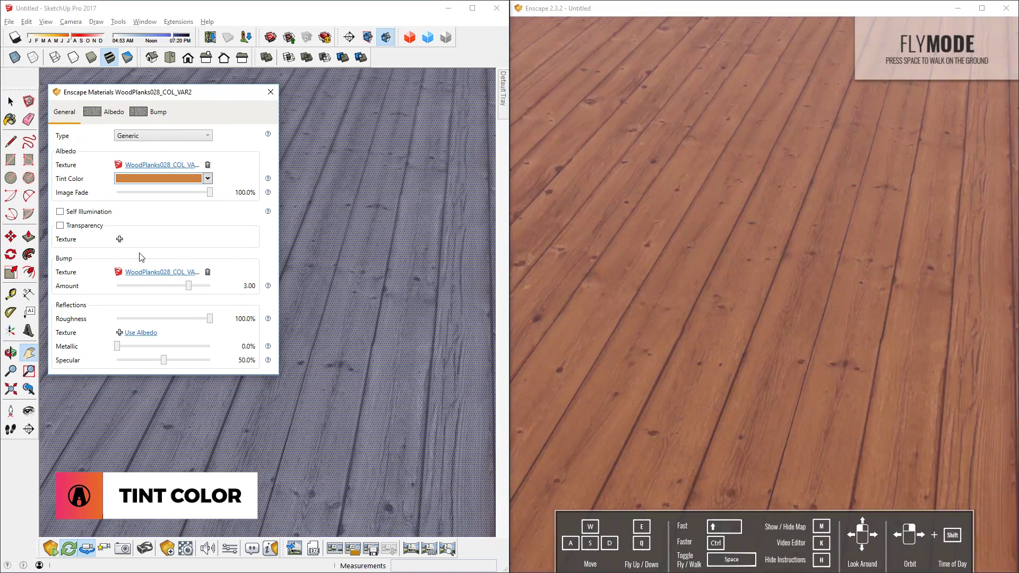
{"action": "left_click", "coordinate": [184, 181]}
{"action": "left_click", "coordinate": [208, 178]}
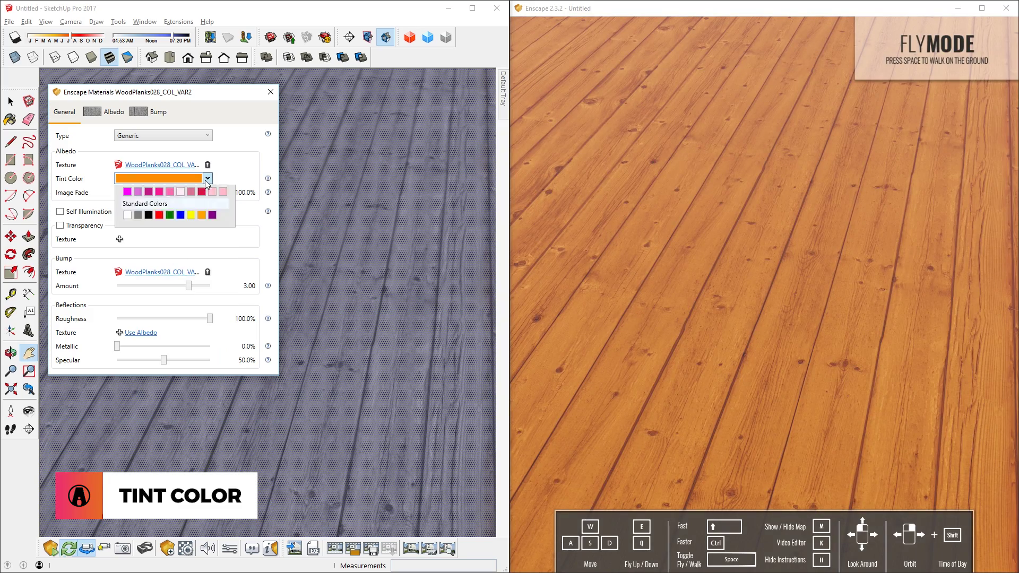
{"action": "left_click", "coordinate": [201, 241]}
{"action": "left_click", "coordinate": [207, 178]}
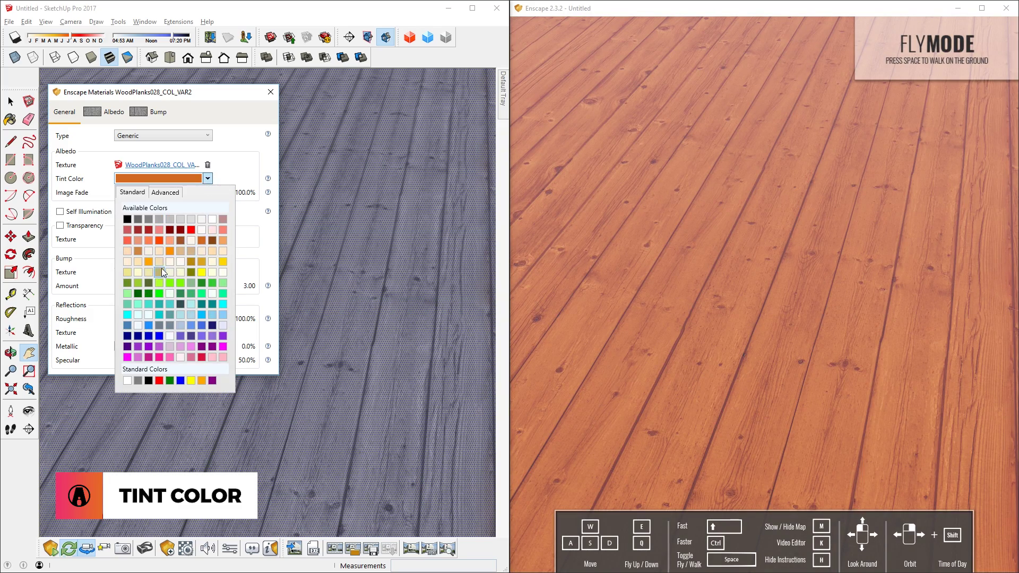
{"action": "left_click", "coordinate": [160, 272]}
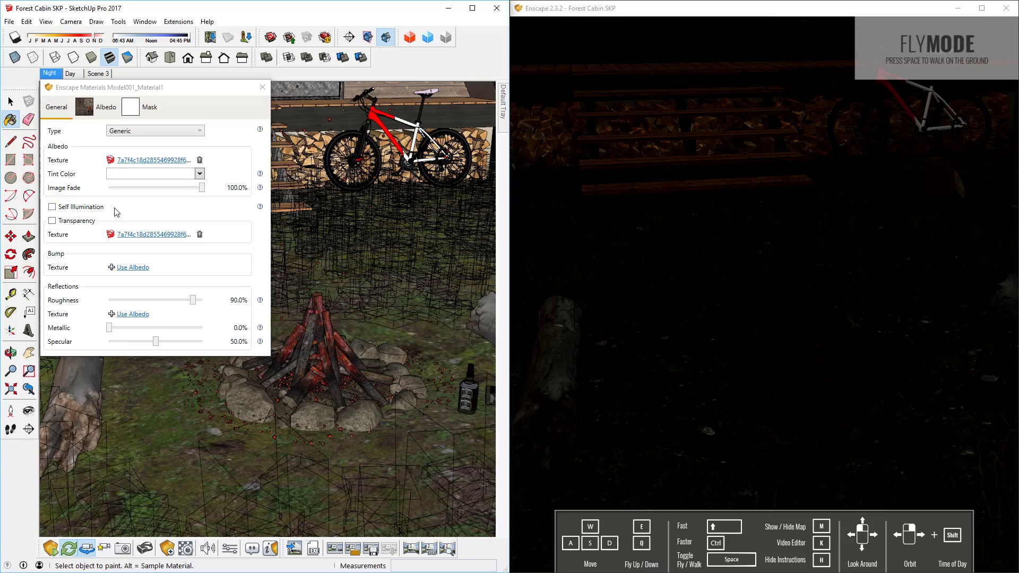
Step: Enable self-illumination on the campfire log material at 20 cd/m² and try an orange glow before restoring the white color
{"action": "left_click", "coordinate": [52, 206]}
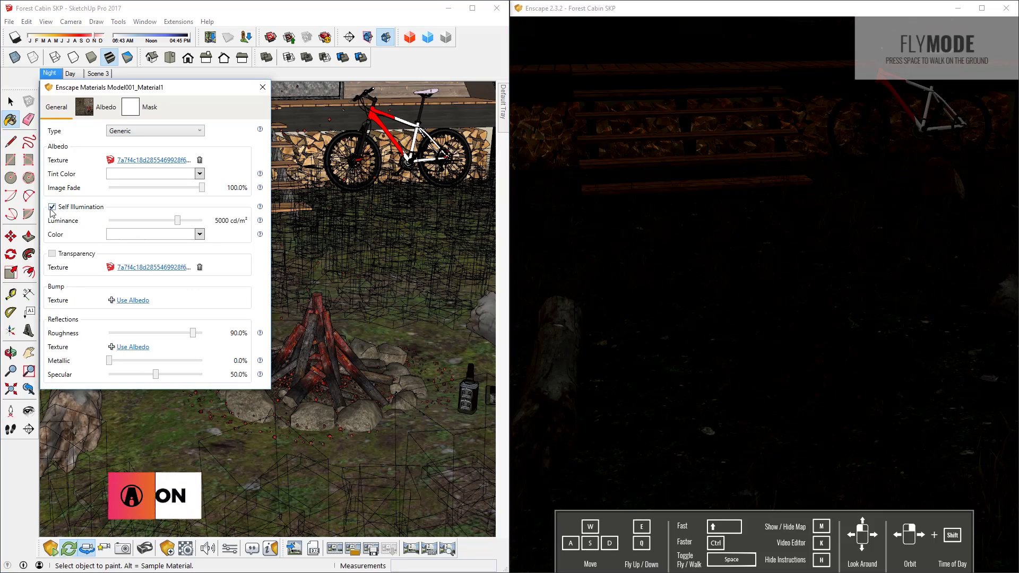
{"action": "left_click_drag", "start_coordinate": [177, 220], "coordinate": [132, 221]}
{"action": "left_click", "coordinate": [135, 235]}
{"action": "left_click", "coordinate": [163, 307]}
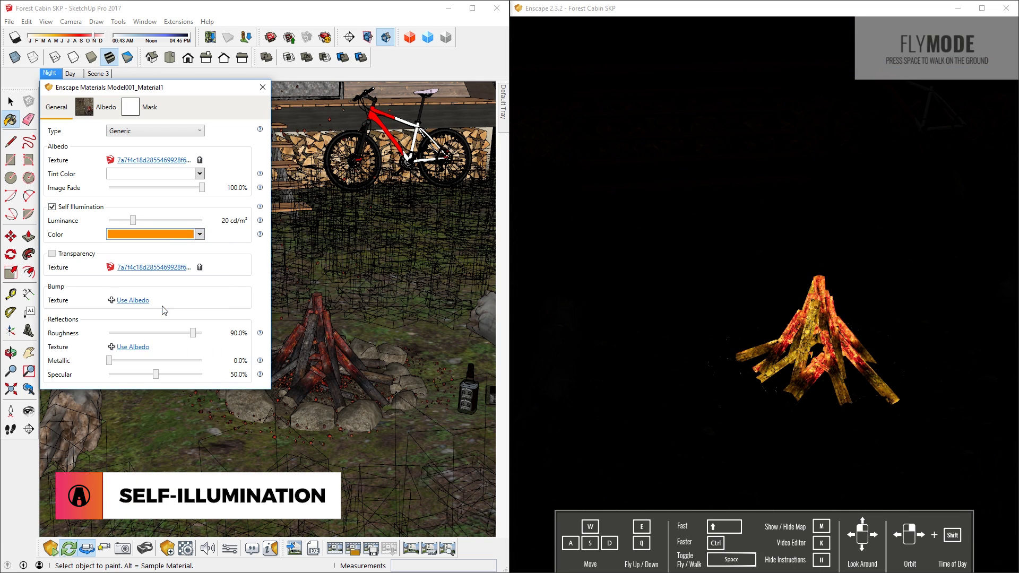
{"action": "left_click", "coordinate": [167, 239]}
{"action": "left_click", "coordinate": [168, 238]}
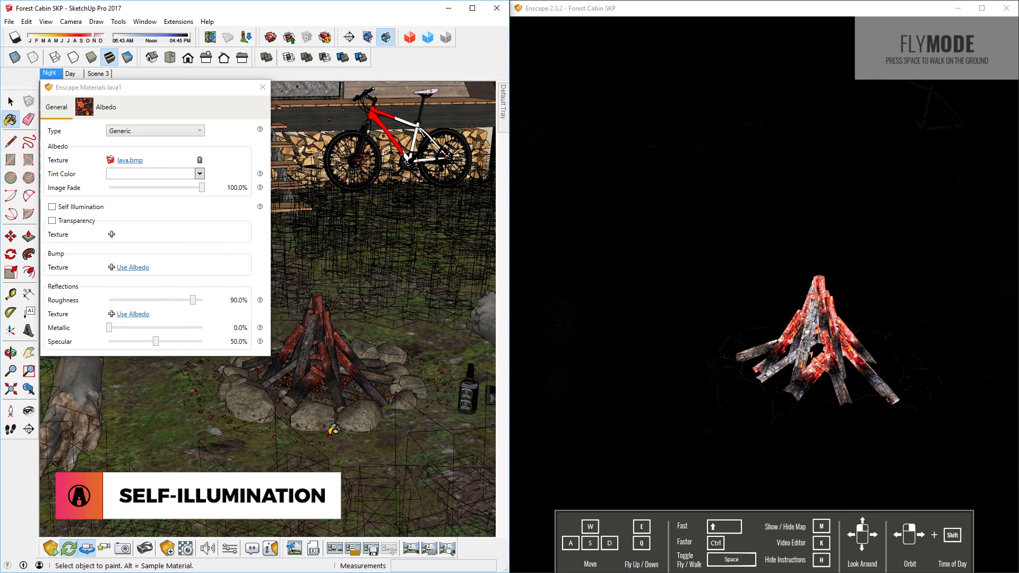
Step: Enable self-illumination on the lava1 ember material and set its luminance to 20 cd/m²
{"action": "left_click", "coordinate": [52, 206]}
{"action": "left_click_drag", "start_coordinate": [177, 220], "coordinate": [133, 222]}
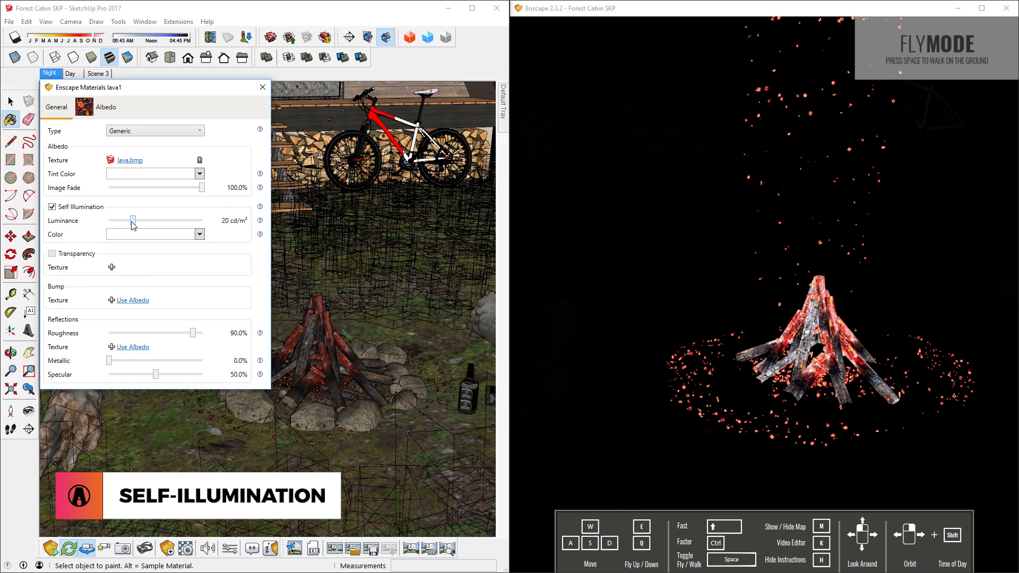
Step: Display the hidden geometry and unhide the flames above the campfire
{"action": "left_click", "coordinate": [45, 21]}
{"action": "left_click", "coordinate": [95, 61]}
{"action": "key", "text": "space"}
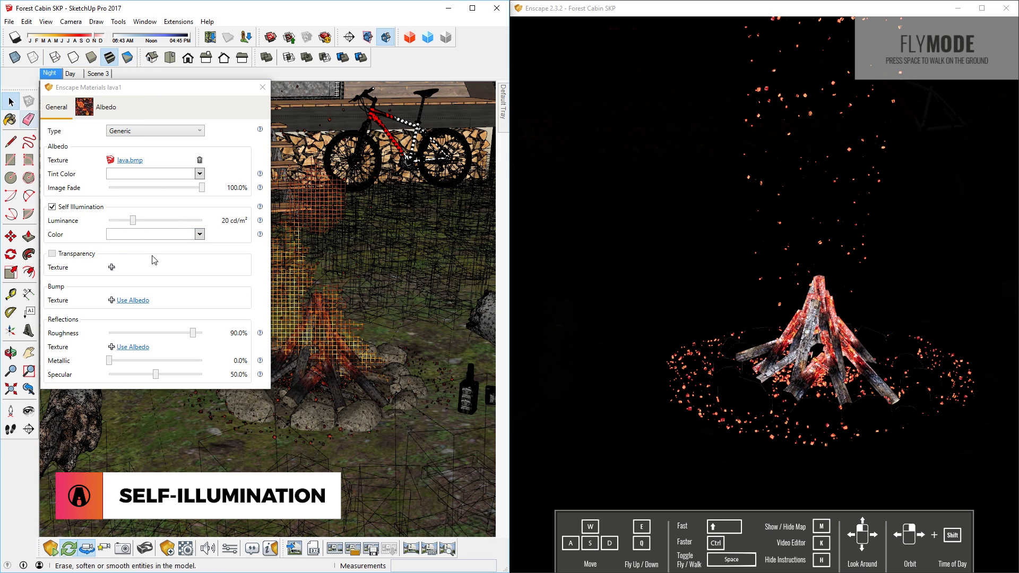
{"action": "right_click", "coordinate": [325, 193]}
{"action": "left_click", "coordinate": [353, 231]}
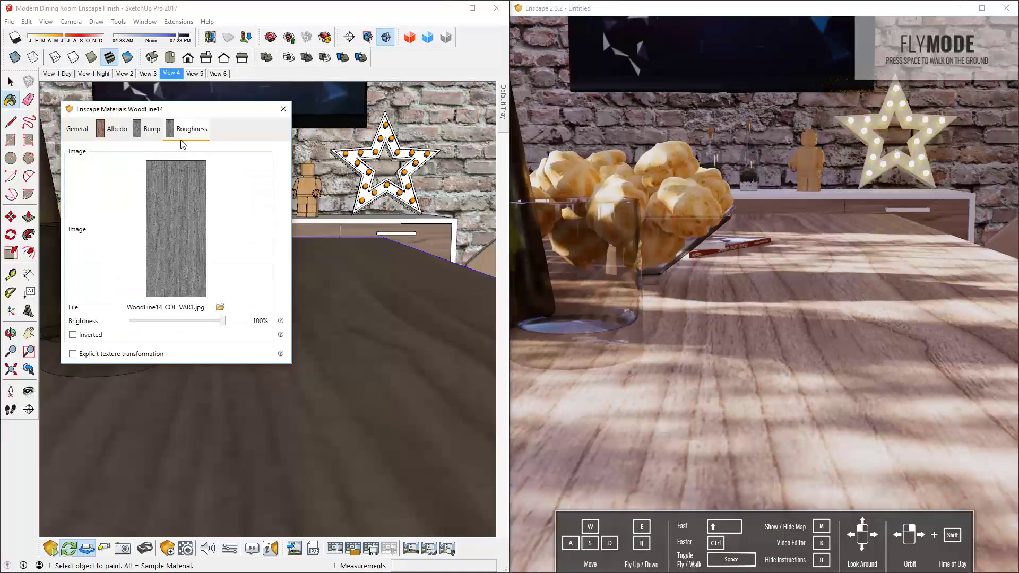
Step: Lower the roughness map brightness on the WoodFine14 table material and on the lego_yellow figure material
{"action": "left_click_drag", "start_coordinate": [221, 321], "coordinate": [154, 323]}
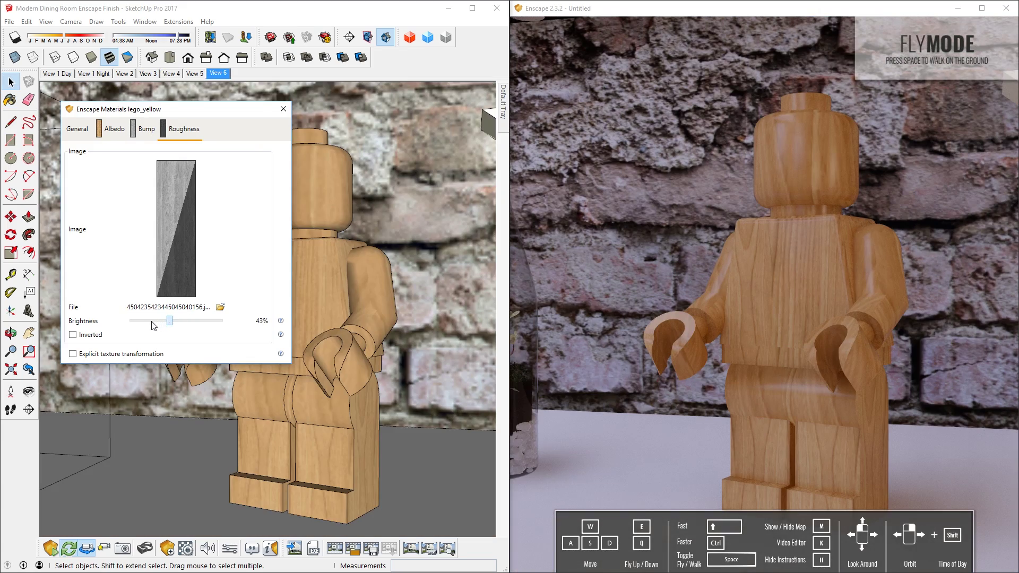
{"action": "left_click_drag", "start_coordinate": [152, 321], "coordinate": [155, 322]}
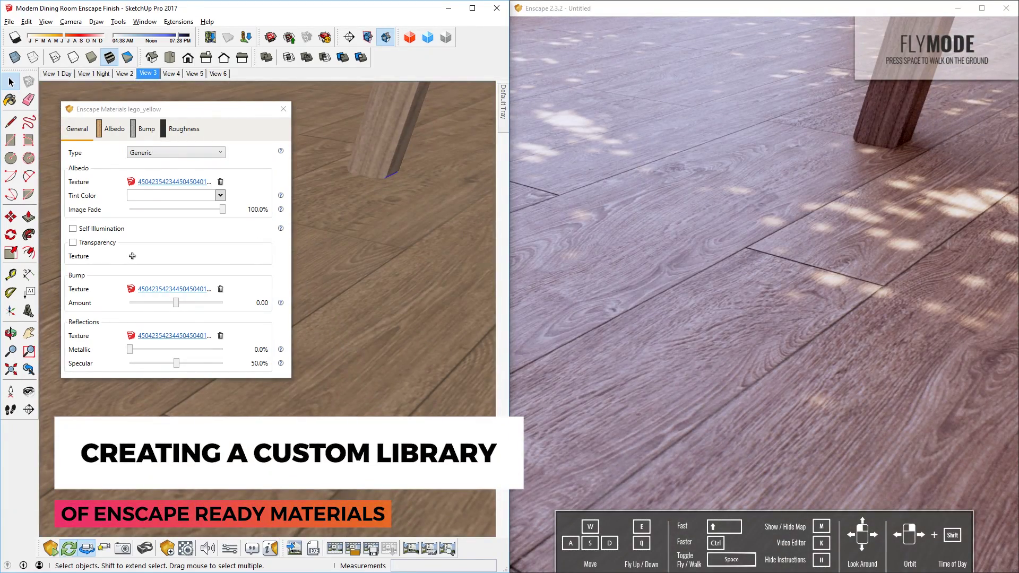
Step: Sample the wood floor's material and start saving WoodFlooring16 from the in-model materials as a material file
{"action": "key", "text": "b"}
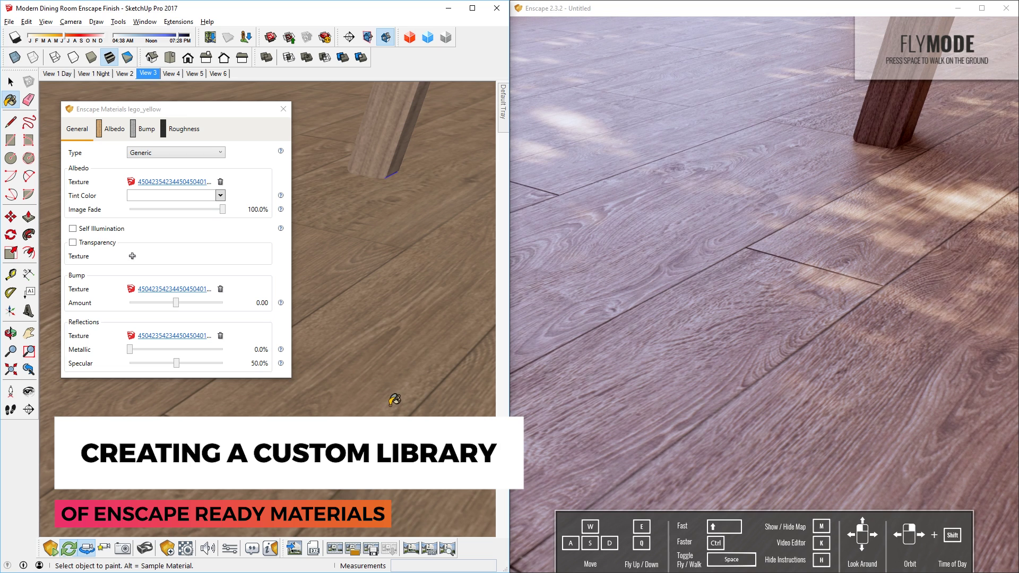
{"action": "left_click", "coordinate": [374, 392], "text": "alt"}
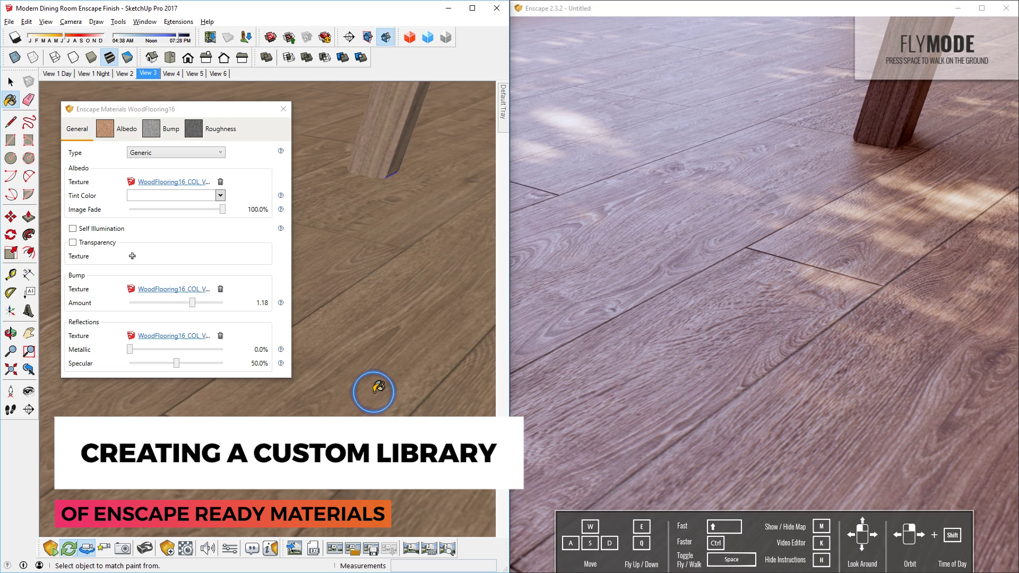
{"action": "mouse_move", "coordinate": [503, 121]}
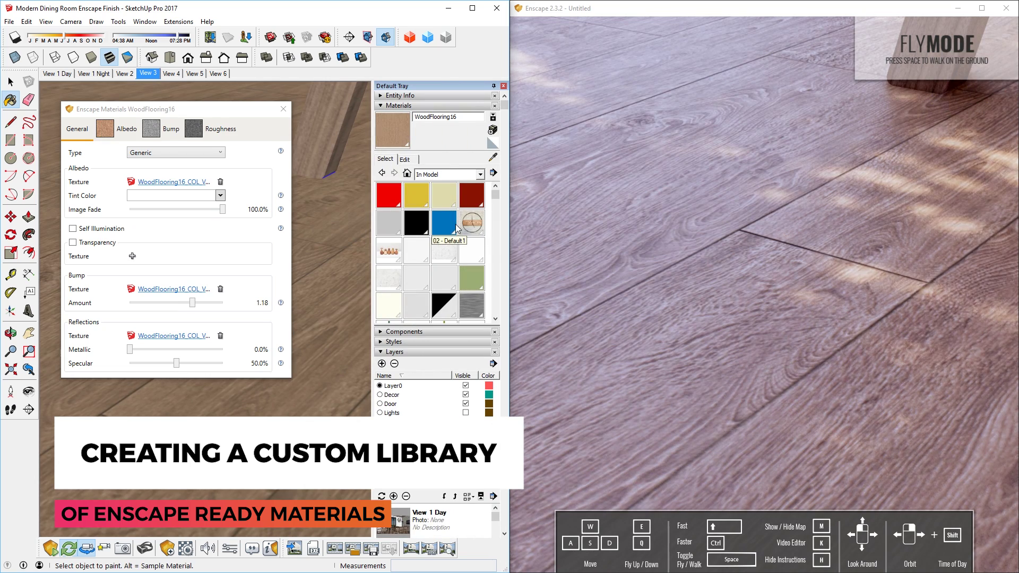
{"action": "scroll", "coordinate": [457, 227], "scroll_direction": "down", "scroll_amount": 5}
{"action": "scroll", "coordinate": [457, 228], "scroll_direction": "down", "scroll_amount": 5}
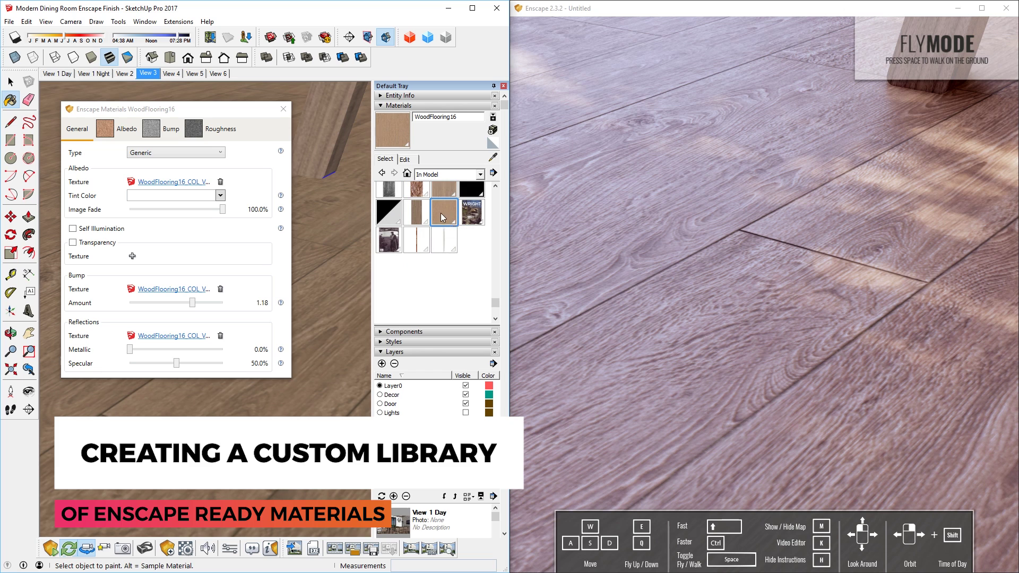
{"action": "right_click", "coordinate": [448, 218]}
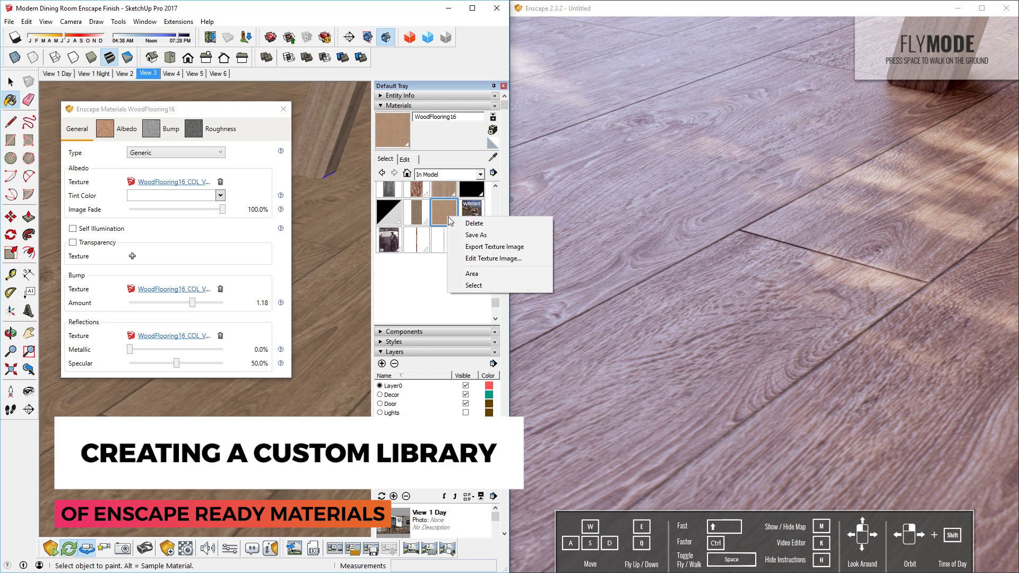
{"action": "left_click", "coordinate": [479, 234]}
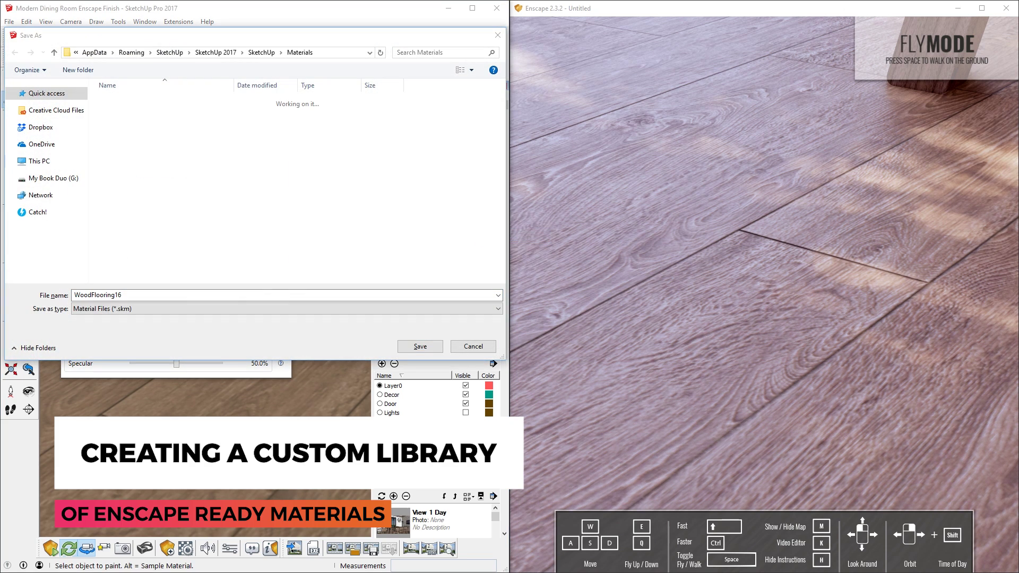
Step: Copy the path C:\Users\All Users\SketchUp\SketchUp 2017\SketchUp\Materials from Notepad and open that folder as the save location
{"action": "key", "text": "alt+Tab"}
{"action": "left_click", "coordinate": [289, 415]}
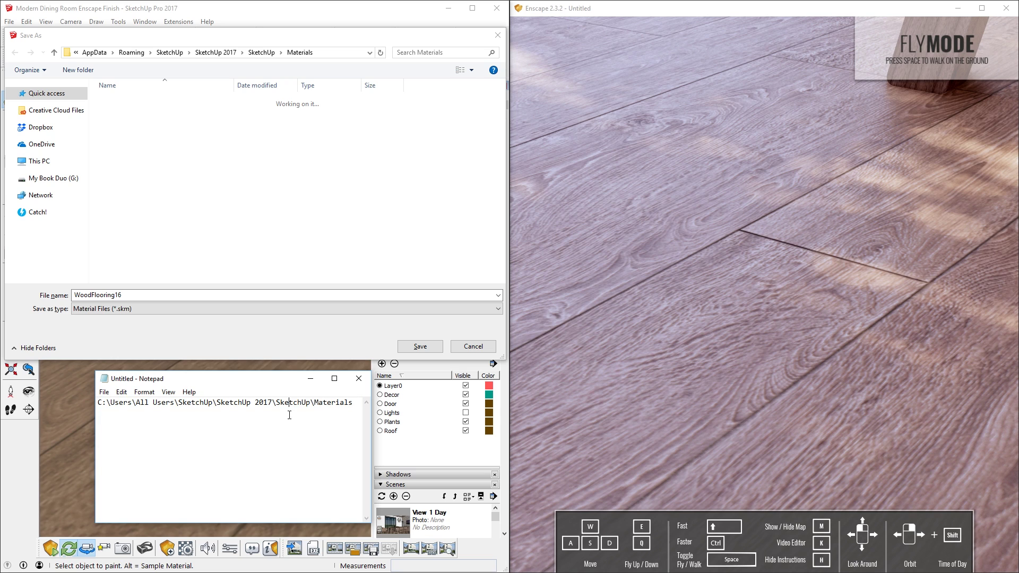
{"action": "key", "text": "ctrl+a"}
{"action": "key", "text": "ctrl+c"}
{"action": "key", "text": "alt+Tab"}
{"action": "left_click", "coordinate": [328, 53]}
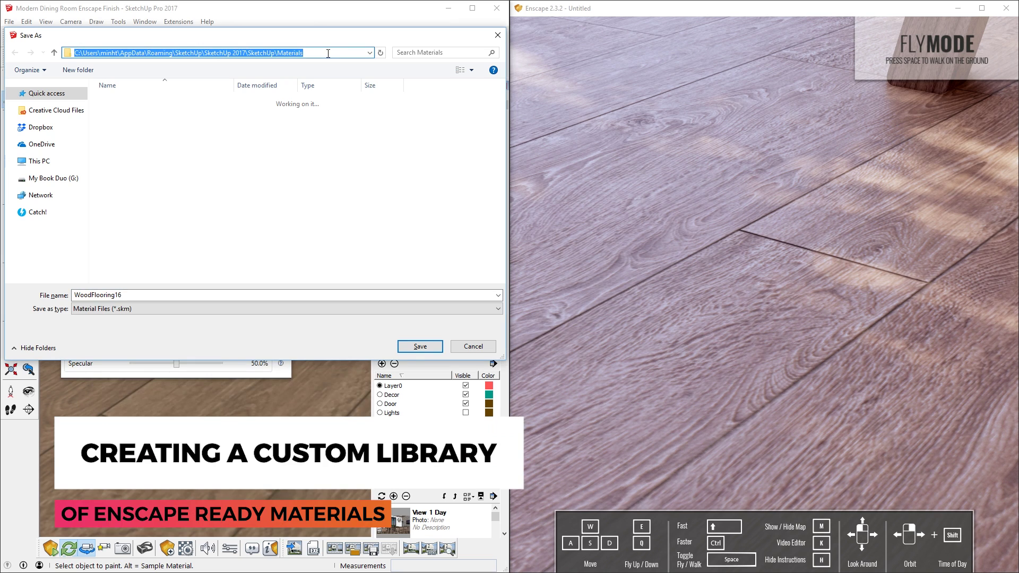
{"action": "key", "text": "ctrl+v"}
{"action": "left_click", "coordinate": [380, 52]}
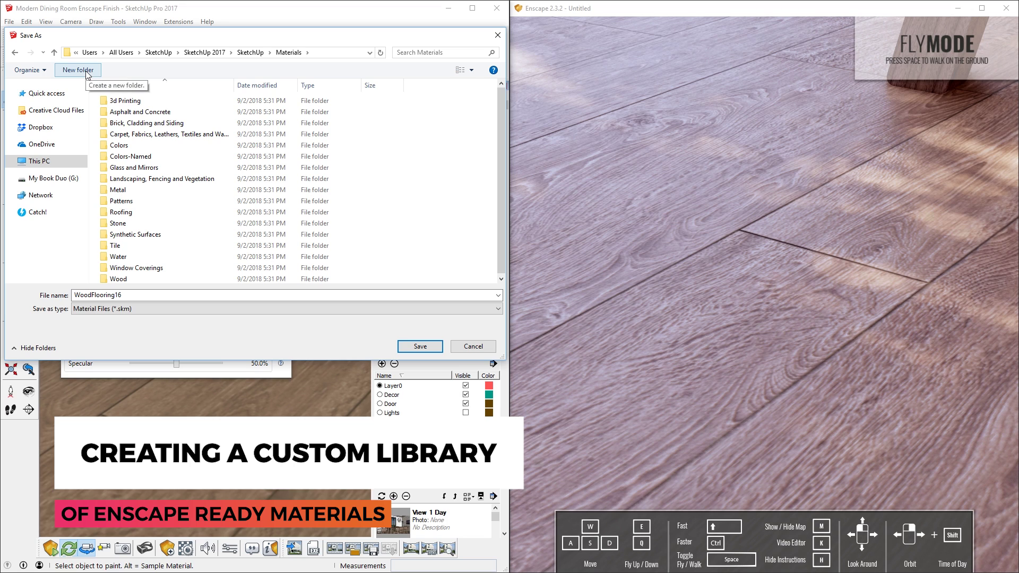
Step: Create a folder named Enscape Ready in the Materials folder and open it to store WoodFlooring16
{"action": "left_click", "coordinate": [78, 70]}
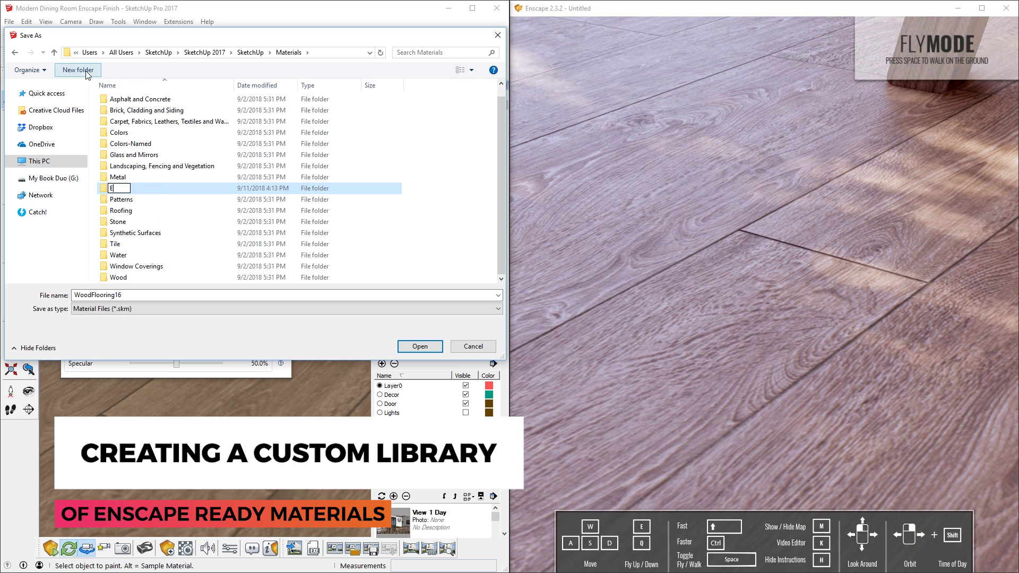
{"action": "key", "text": "Return"}
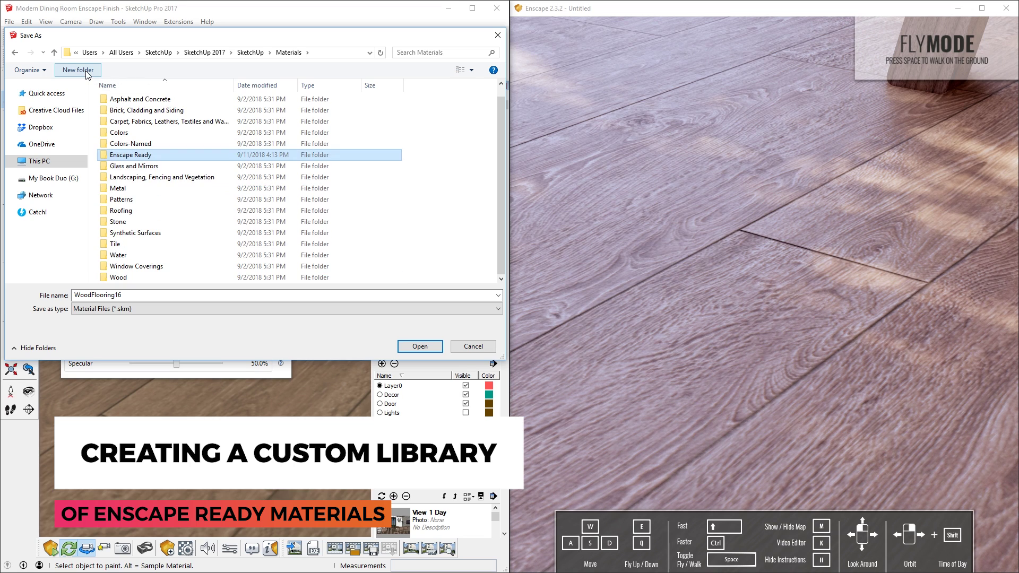
{"action": "double_click", "coordinate": [143, 156]}
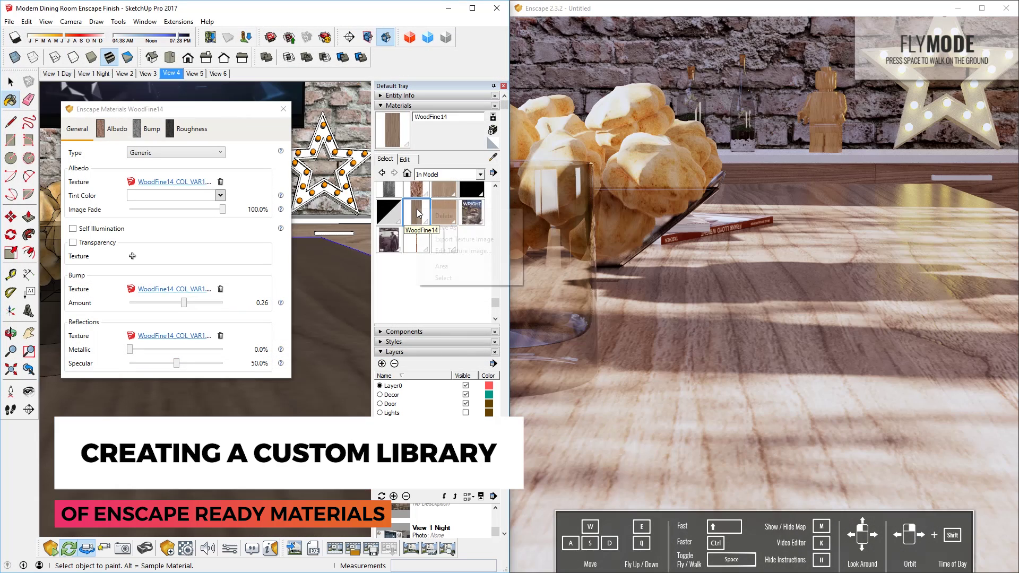
Step: Save the WoodFine14 and lego_yellow materials as material files in the Enscape Ready folder
{"action": "right_click", "coordinate": [417, 210]}
{"action": "left_click", "coordinate": [445, 228]}
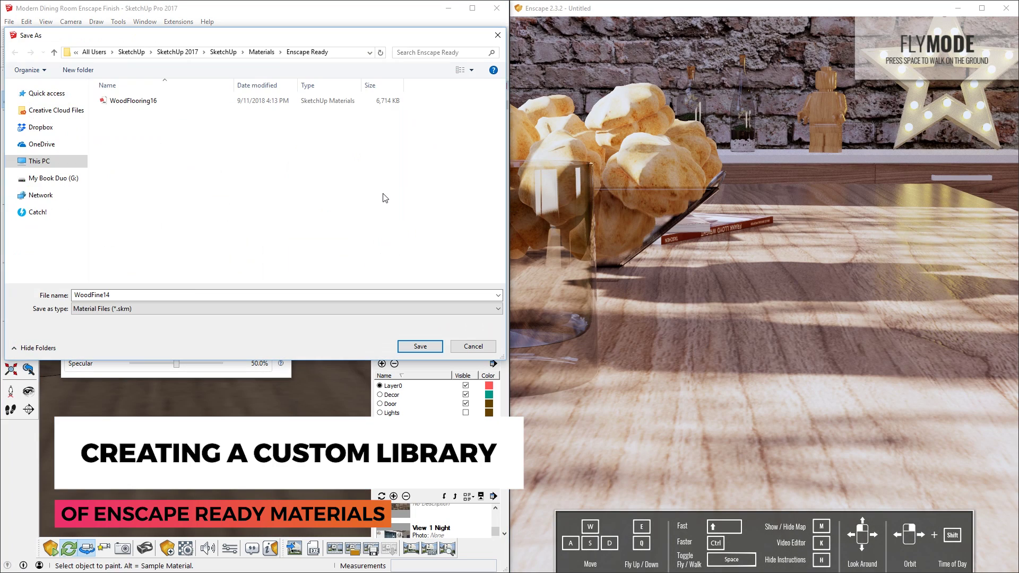
{"action": "left_click", "coordinate": [420, 346]}
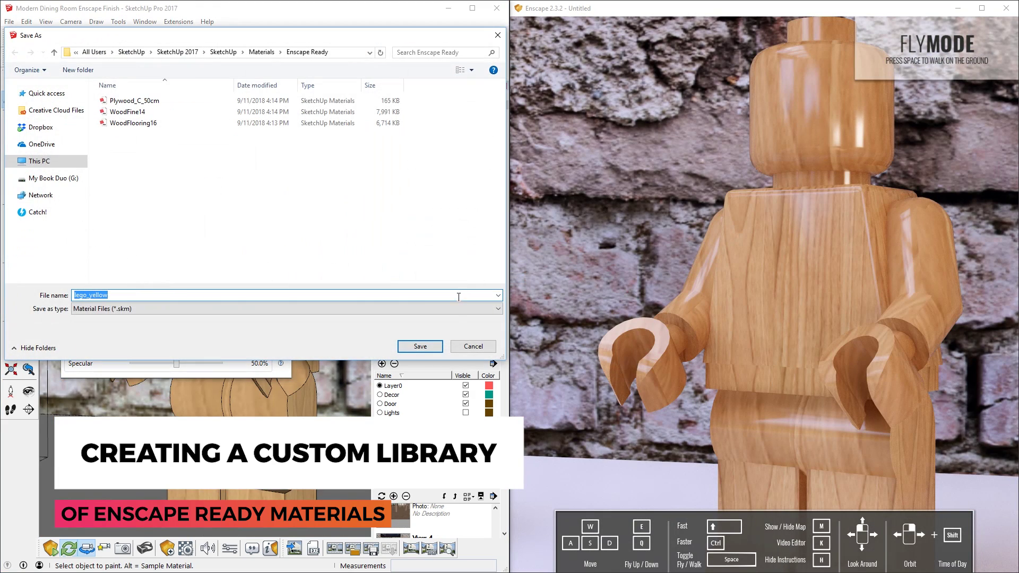
{"action": "left_click", "coordinate": [436, 347]}
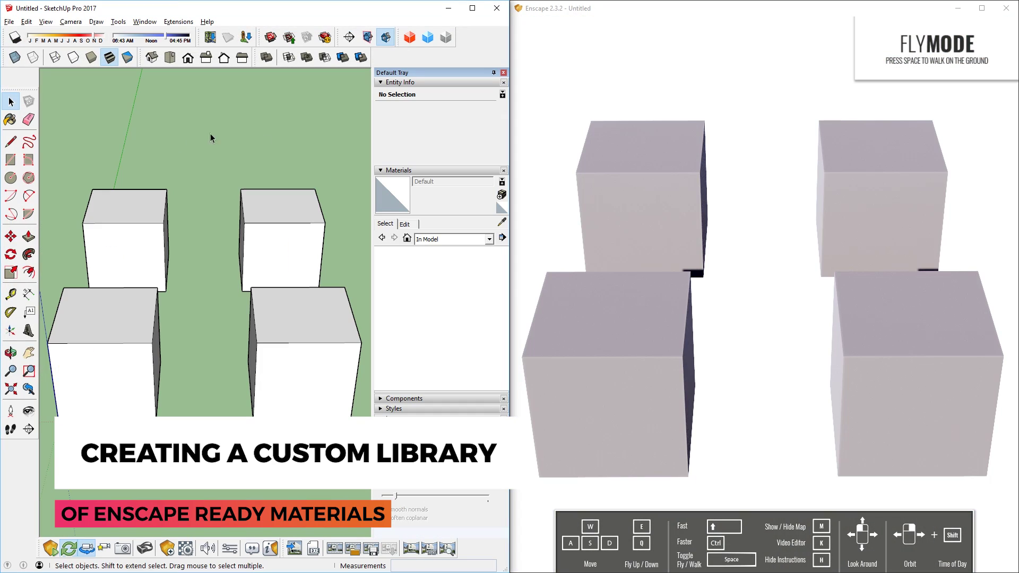
Step: Load the Enscape Ready material collection and paint the whole rear-left cube with its lego_yellow wood
{"action": "left_click", "coordinate": [459, 240]}
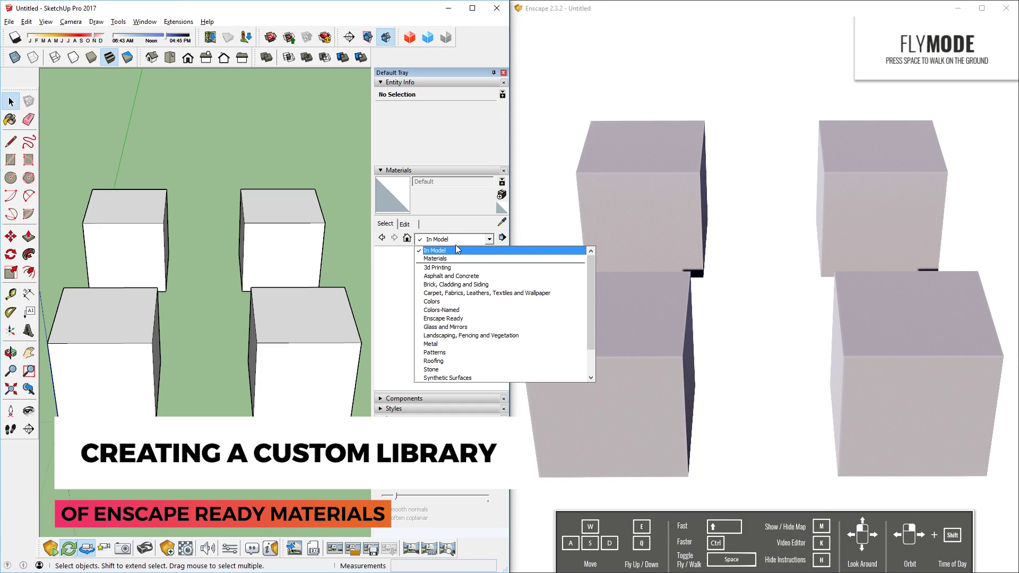
{"action": "left_click", "coordinate": [467, 319]}
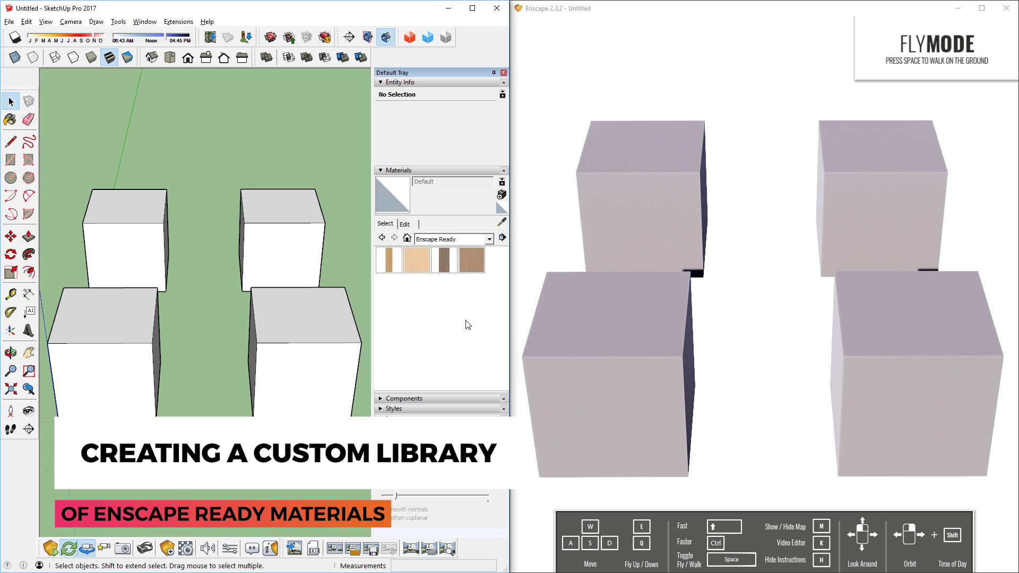
{"action": "left_click", "coordinate": [389, 260]}
{"action": "key", "text": "space"}
{"action": "triple_click", "coordinate": [148, 229]}
{"action": "left_click", "coordinate": [148, 227]}
Step: Paint all faces of the rear-right cube with Plywood_C_50cm
{"action": "triple_click", "coordinate": [275, 239]}
{"action": "left_click", "coordinate": [417, 260]}
{"action": "left_click", "coordinate": [275, 240]}
Step: Paint all faces of the front-left cube with WoodFine14
{"action": "triple_click", "coordinate": [119, 329]}
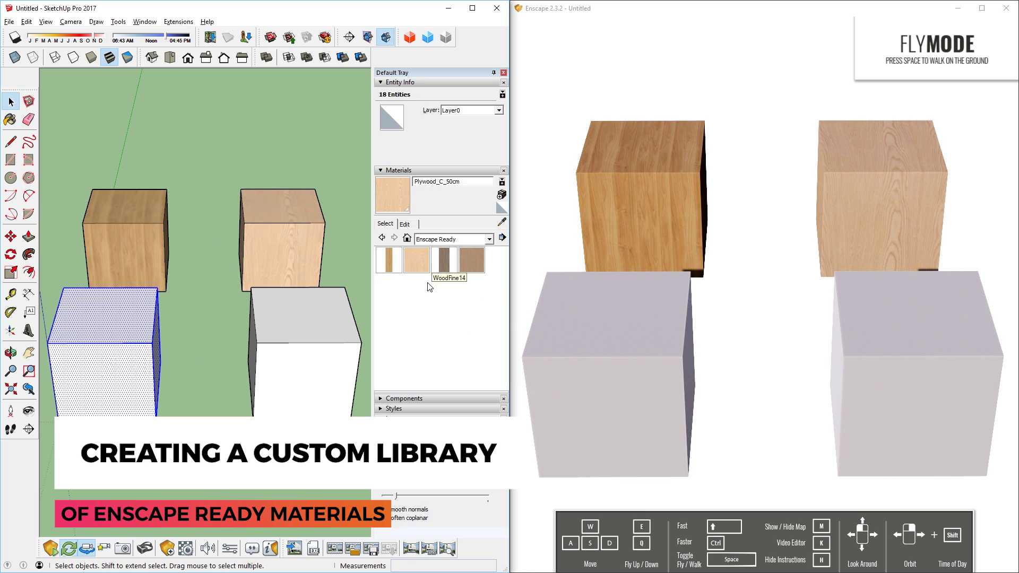
{"action": "left_click", "coordinate": [444, 260]}
{"action": "left_click", "coordinate": [113, 358]}
{"action": "key", "text": "space"}
Step: Paint all faces of the front-right cube with WoodFlooring16
{"action": "triple_click", "coordinate": [297, 358]}
{"action": "left_click", "coordinate": [471, 260]}
{"action": "left_click", "coordinate": [294, 360]}
{"action": "key", "text": "space"}
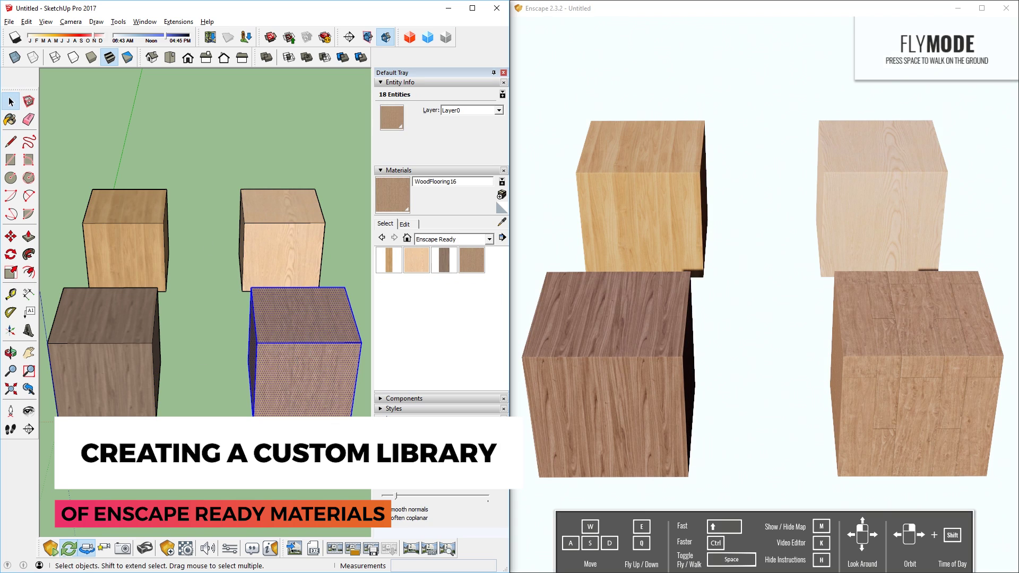